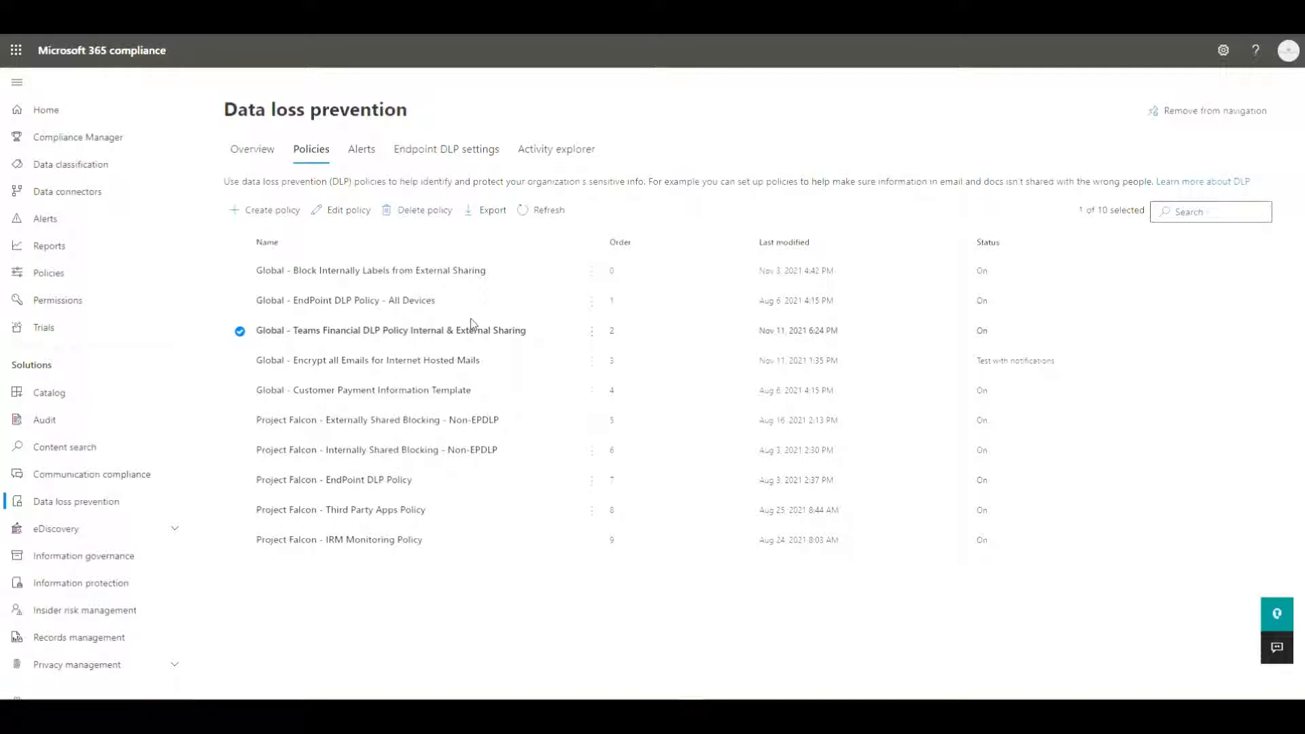
Open the Global - Teams Financial DLP Policy Internal & External Sharing policy for editing and review its description.
click(460, 336)
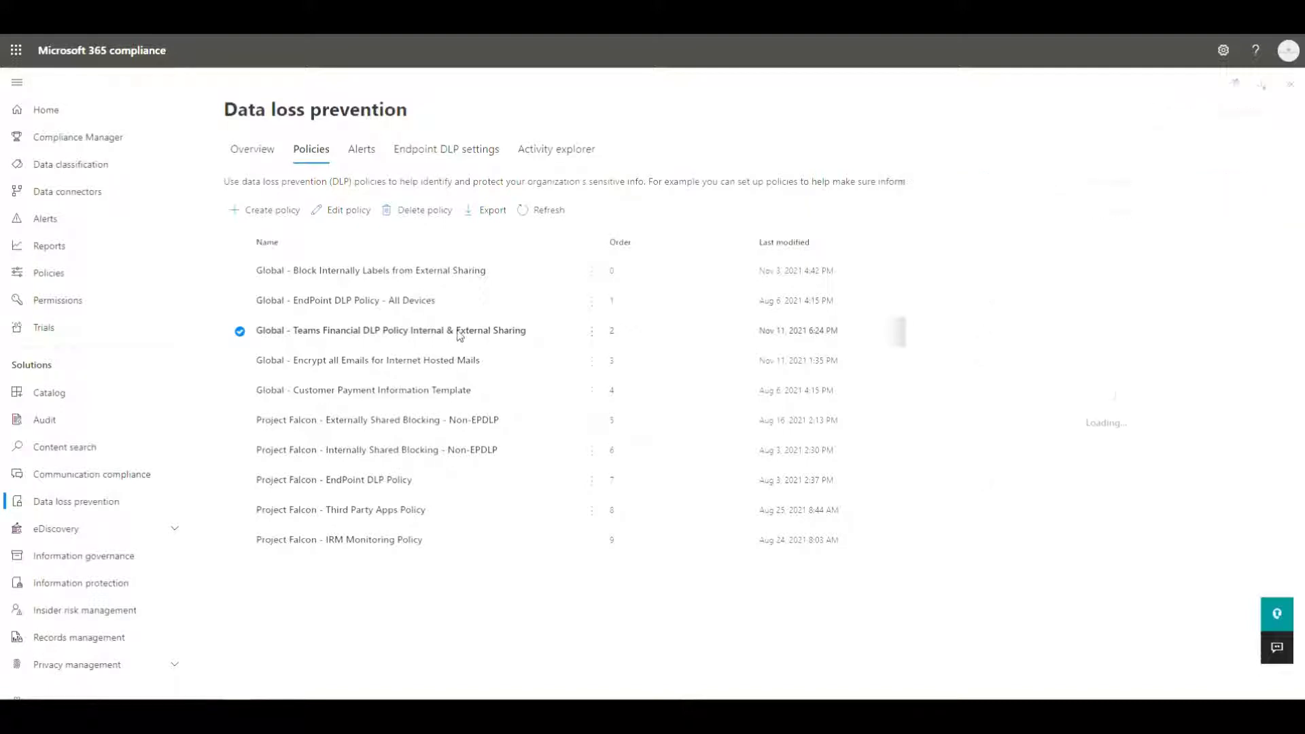
click(349, 212)
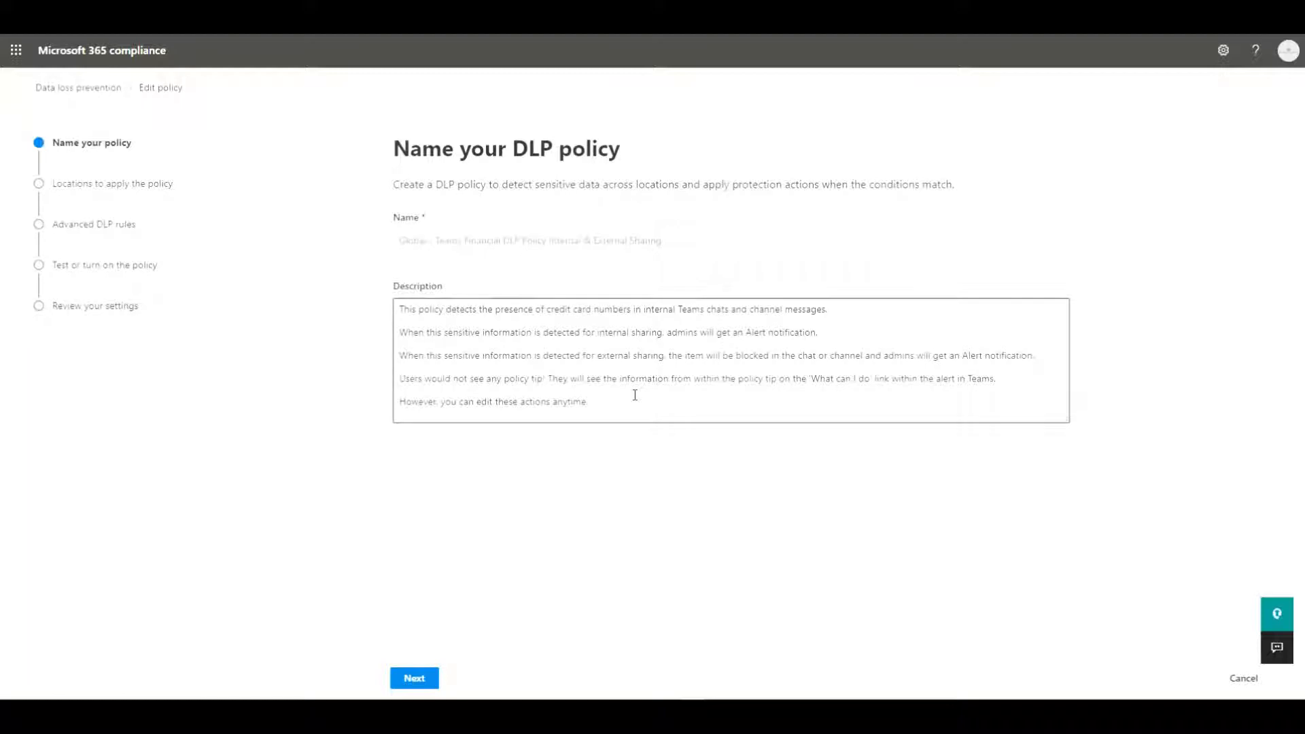
drag(548, 379, 400, 380)
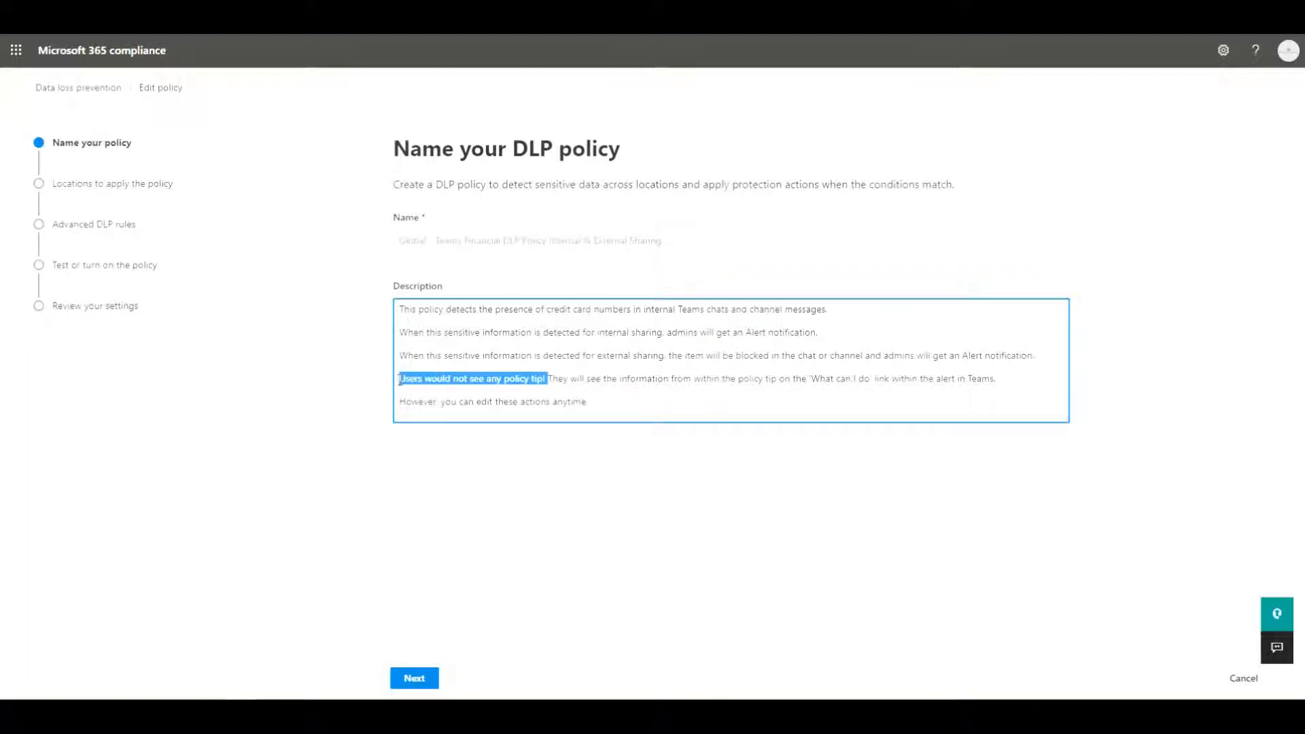
click(649, 410)
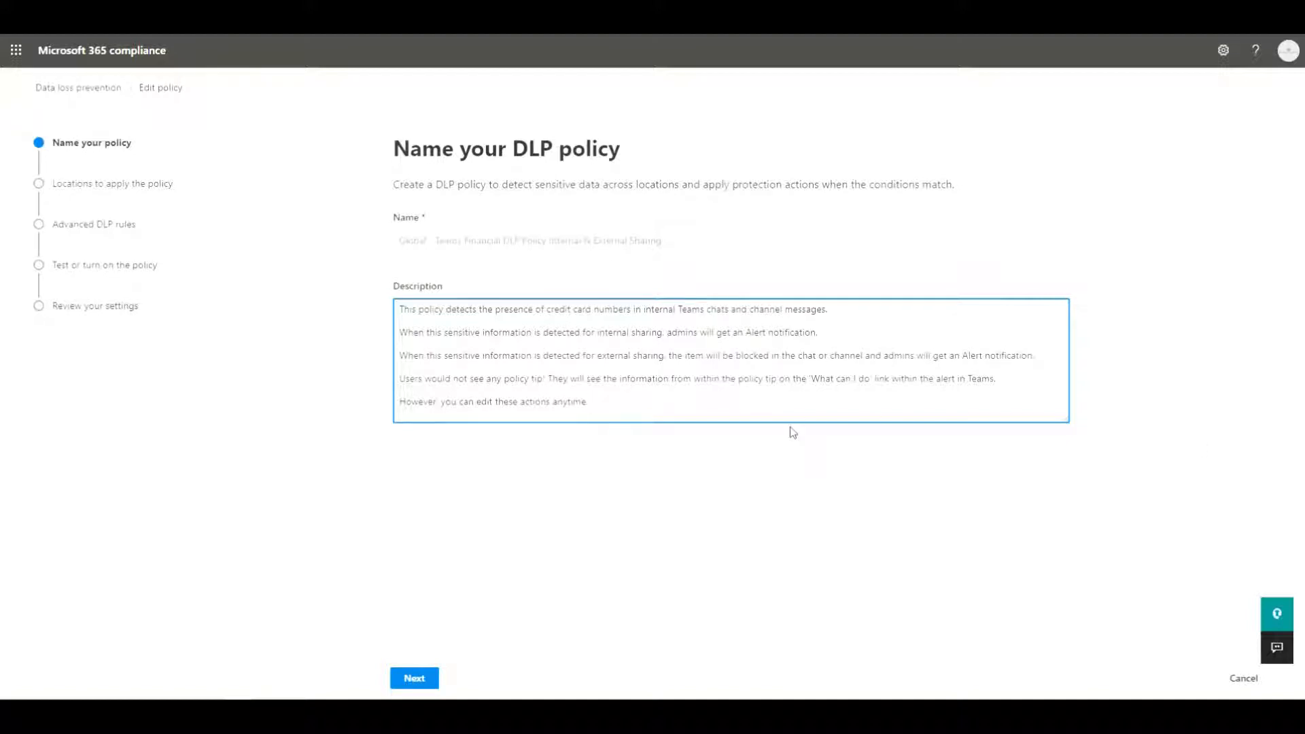
Proceed through the policy locations to the advanced DLP rules and open the Teams Financial External DLP Rule Set for editing.
click(414, 677)
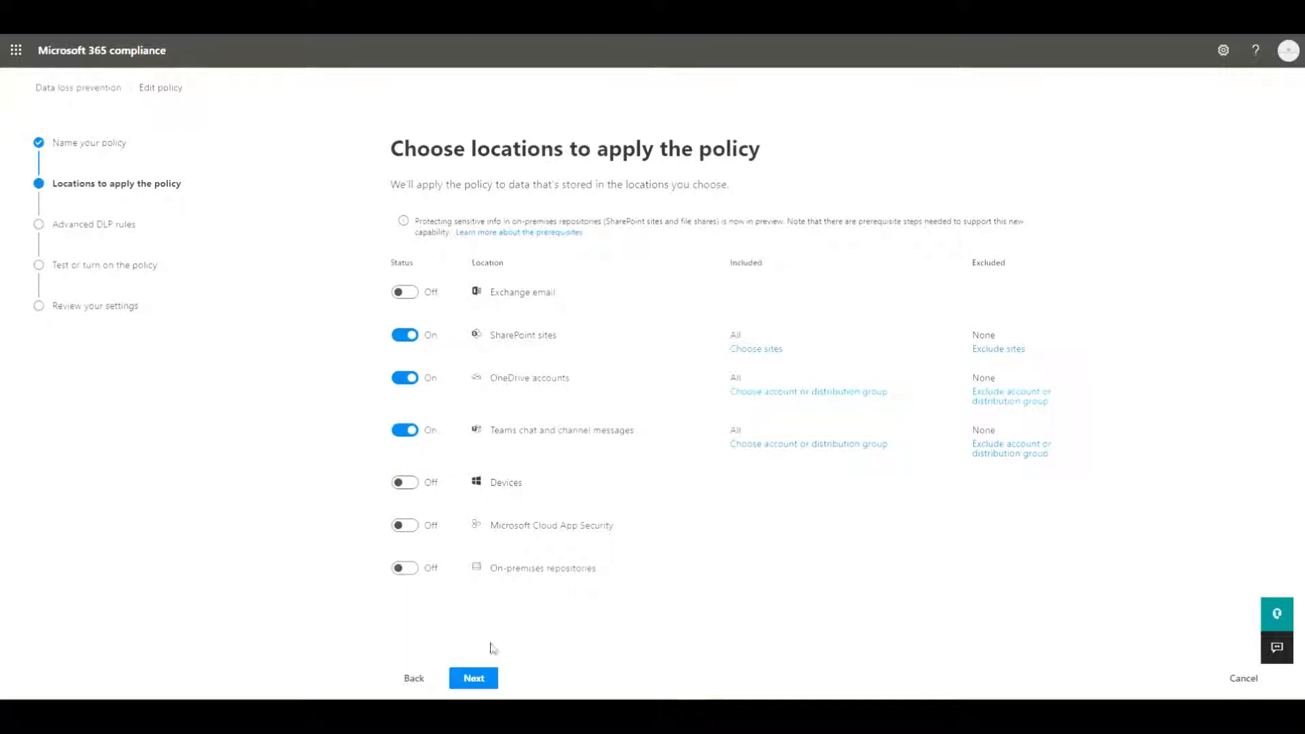
click(479, 680)
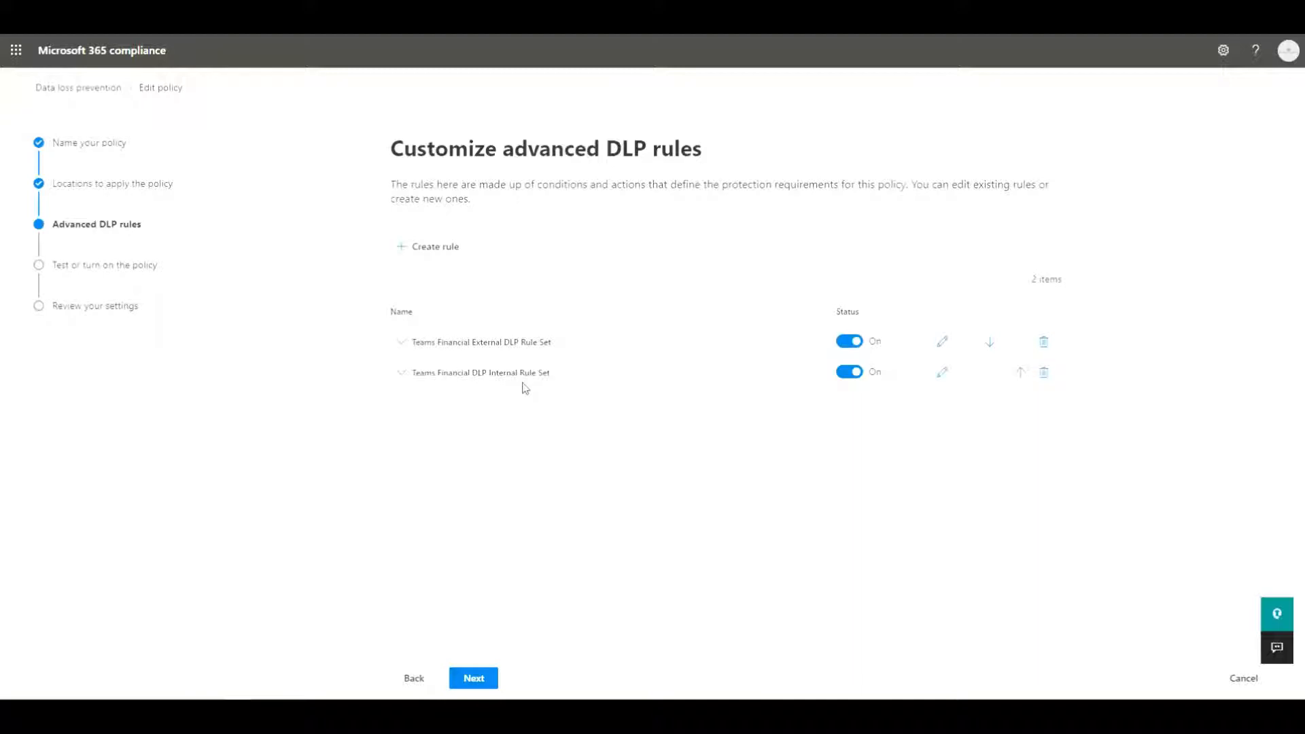
click(400, 343)
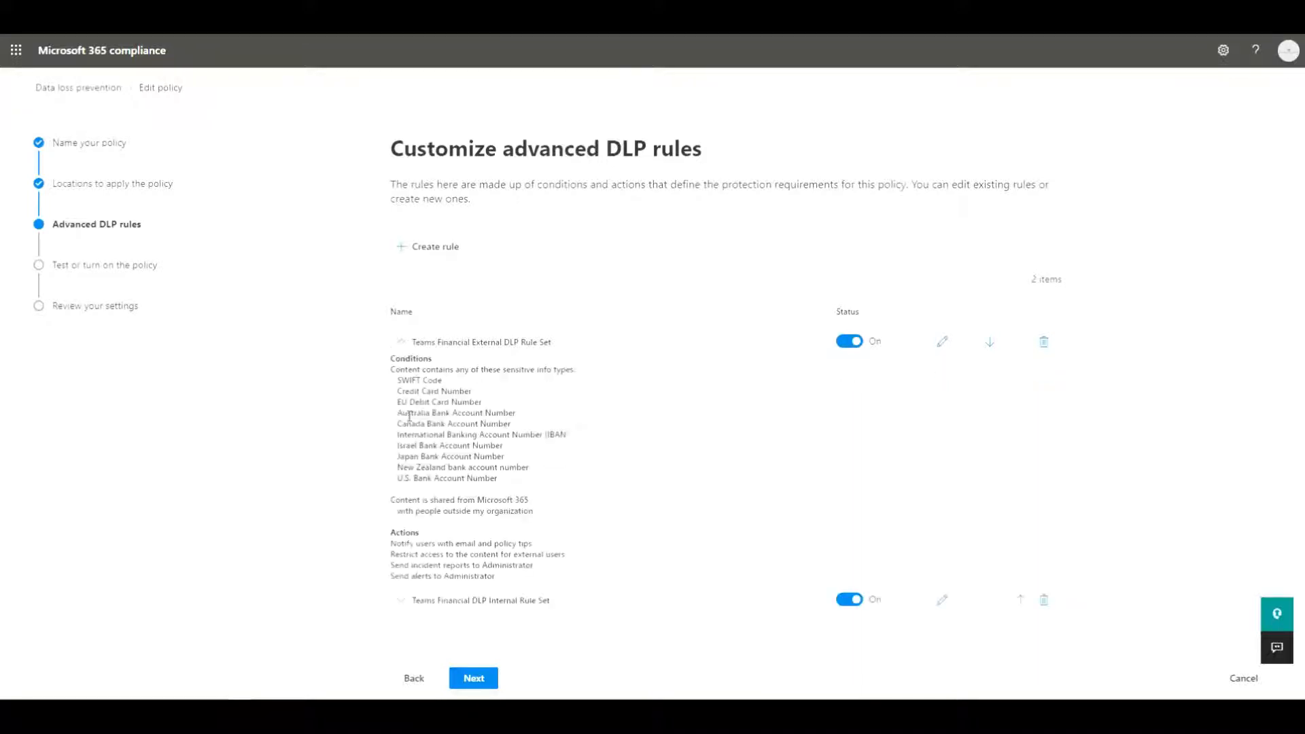
click(943, 344)
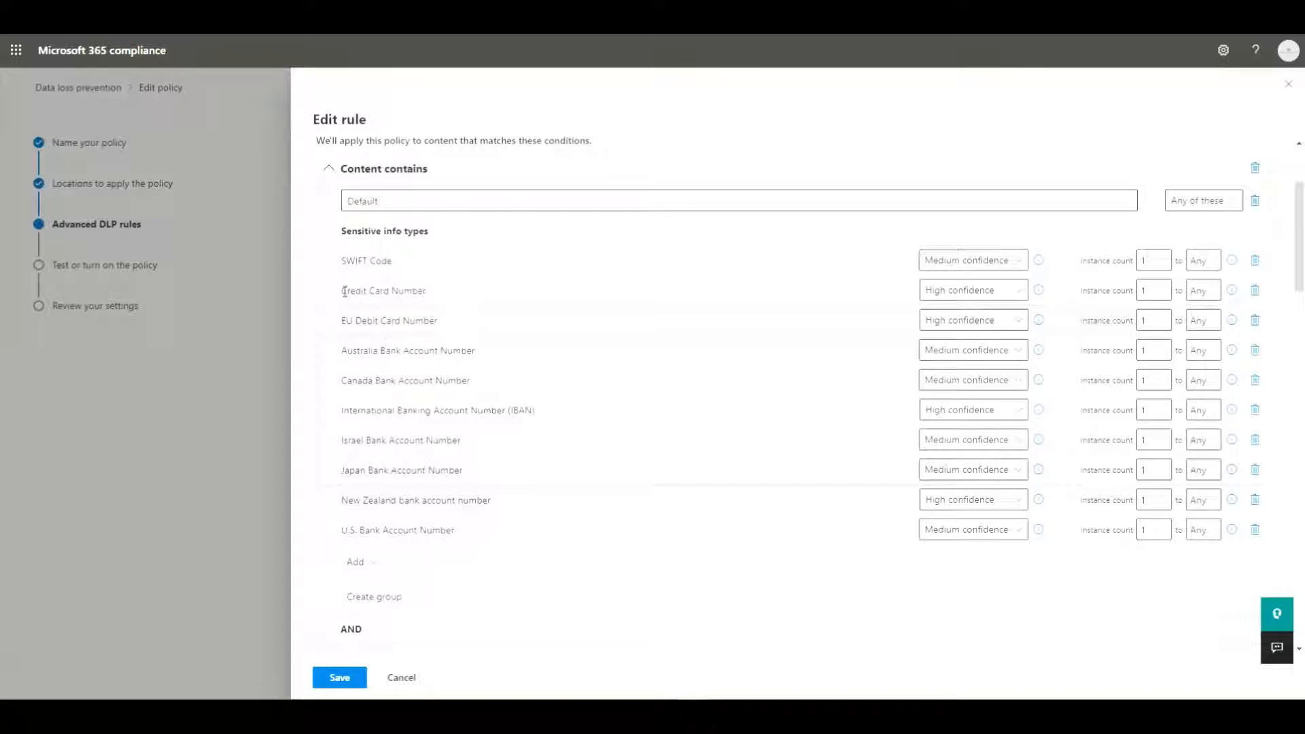
Examine the rule's sensitive info types and the sharing options of its Content is shared from Microsoft 365 condition.
drag(346, 291, 448, 299)
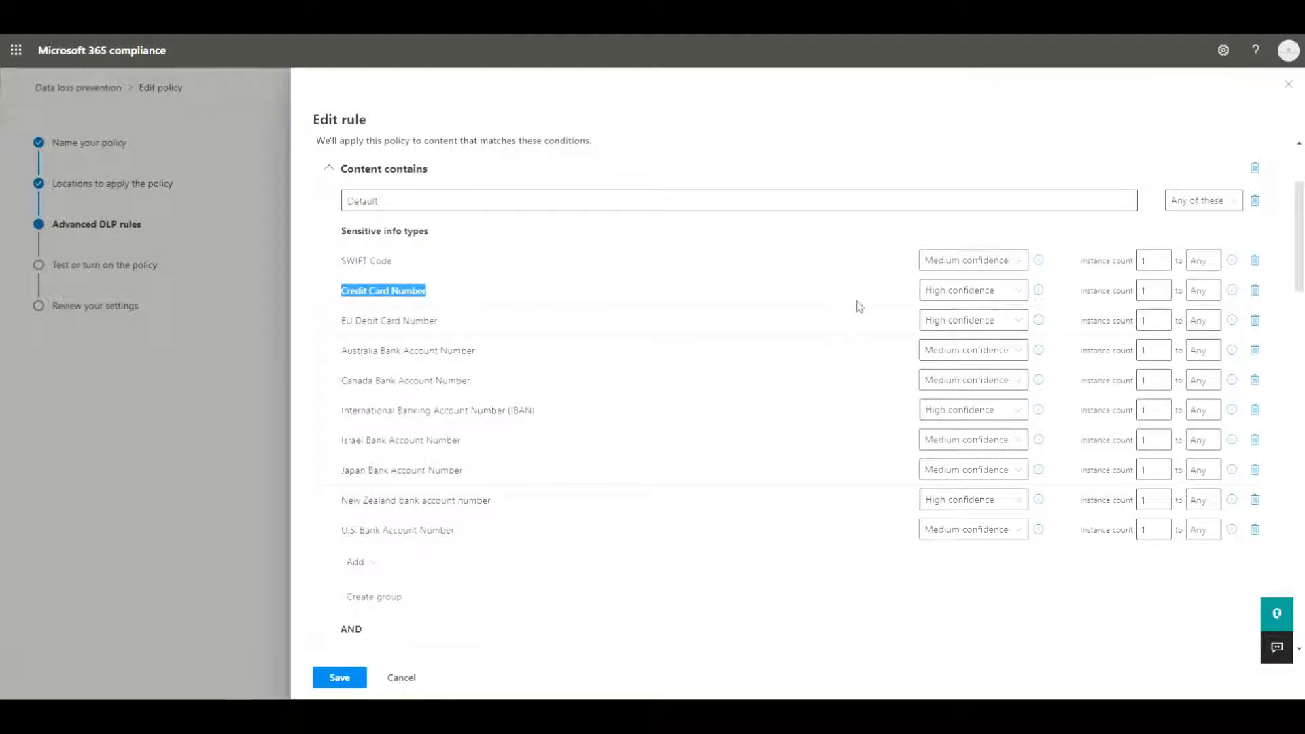
click(558, 302)
scroll(554, 300, down, 1)
scroll(476, 278, up, 1)
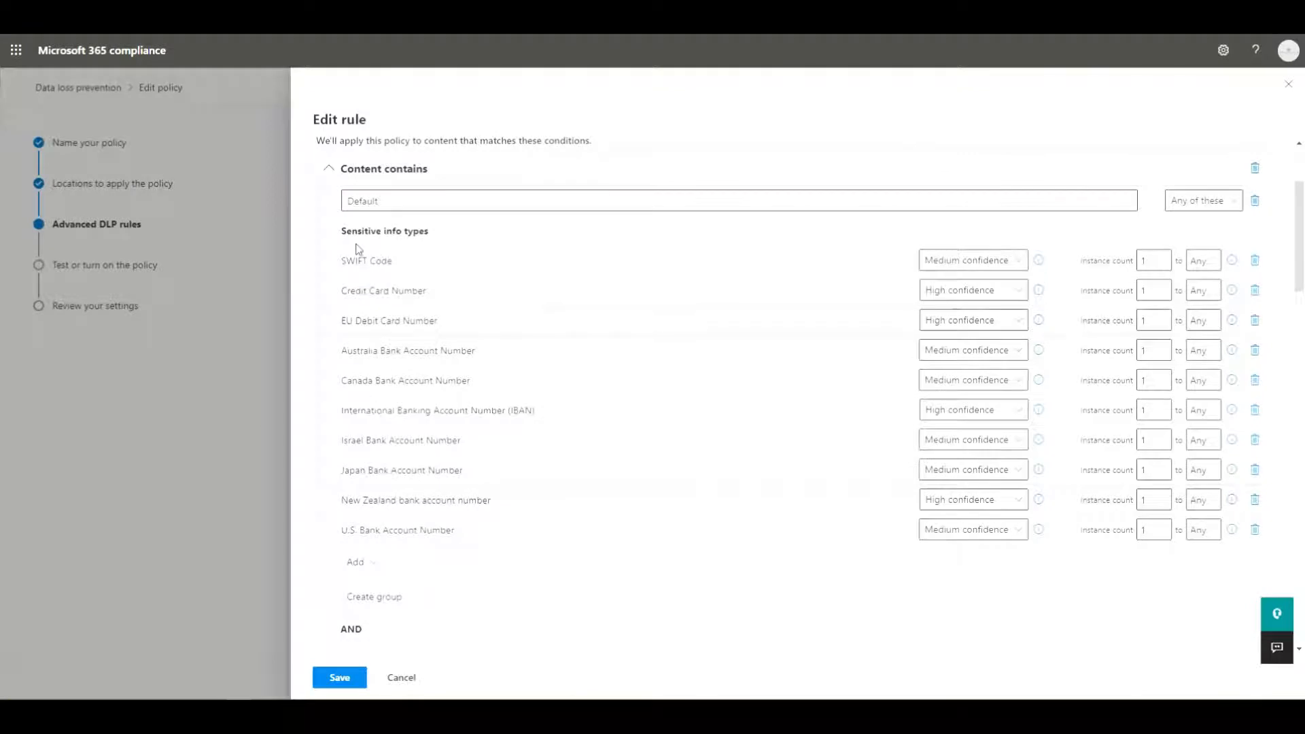
click(376, 566)
scroll(515, 571, down, 5)
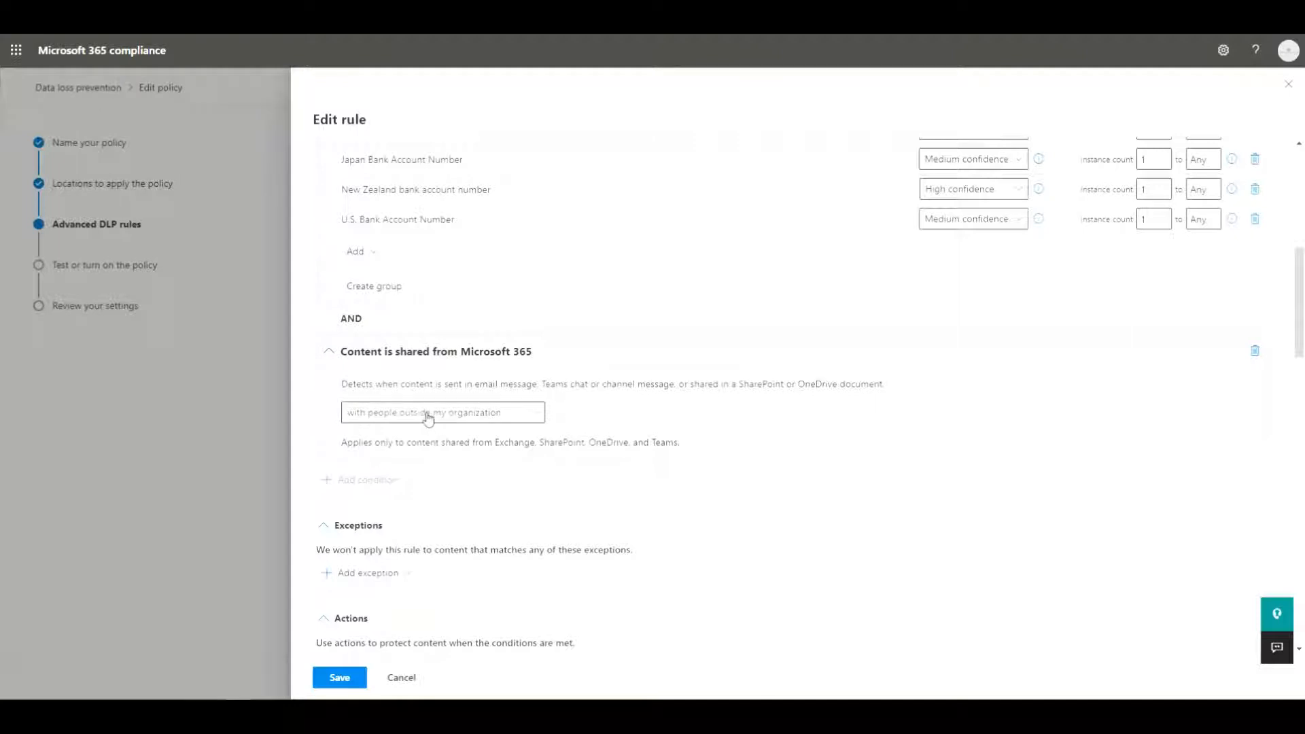
click(535, 413)
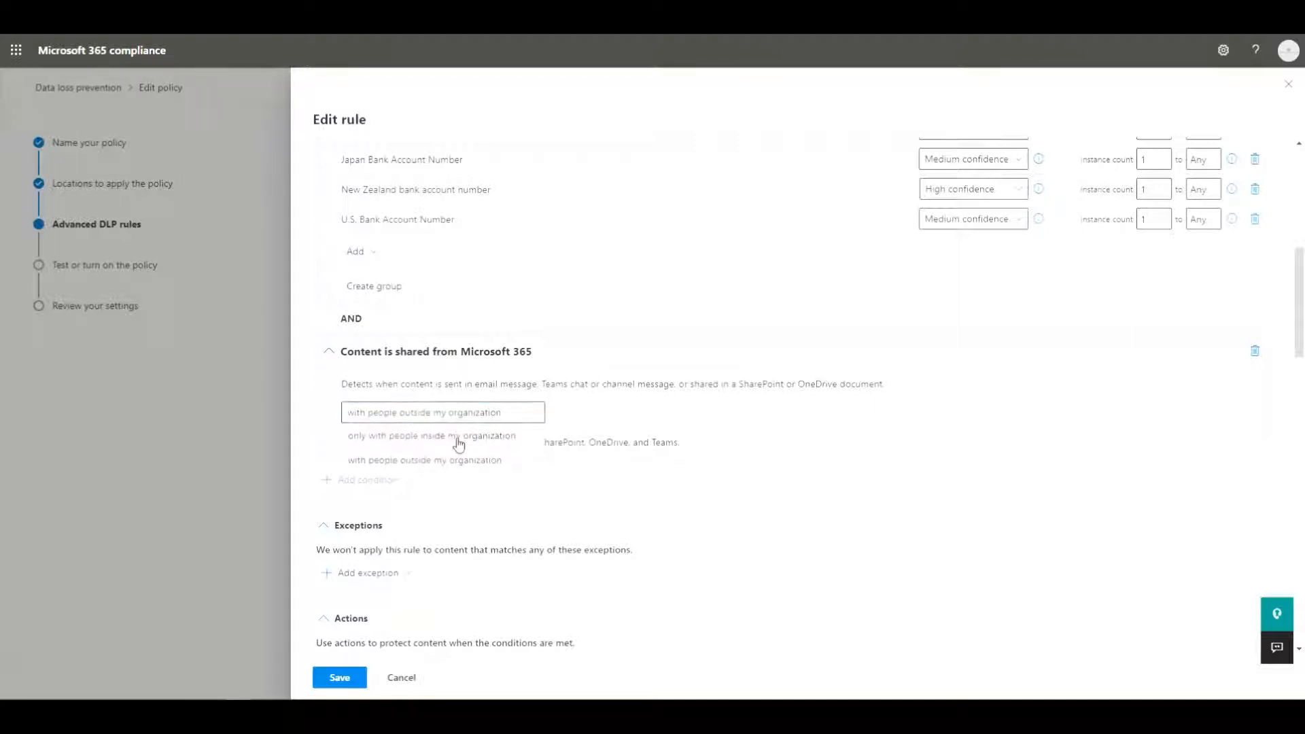
click(608, 425)
Examine the rule's blocking actions, user notifications, policy tip text, user overrides, incident reports and additional options.
scroll(607, 425, down, 5)
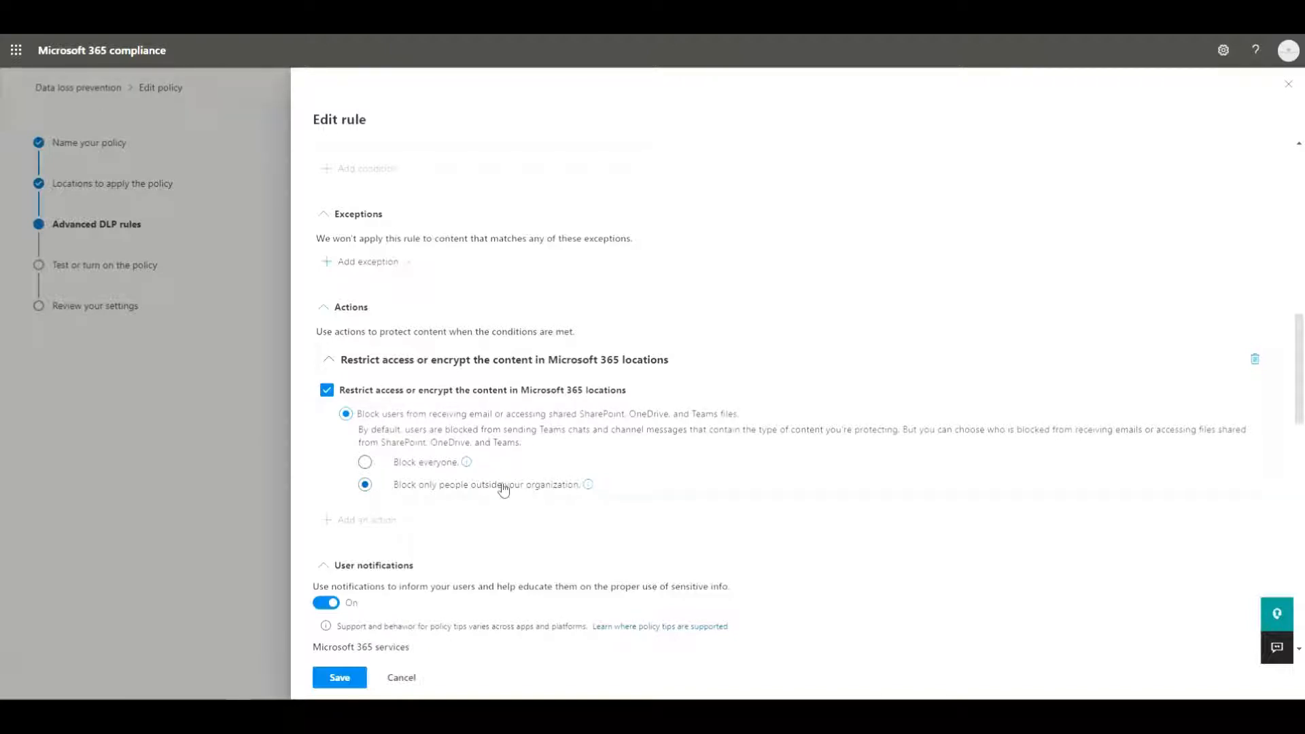
scroll(504, 490, down, 3)
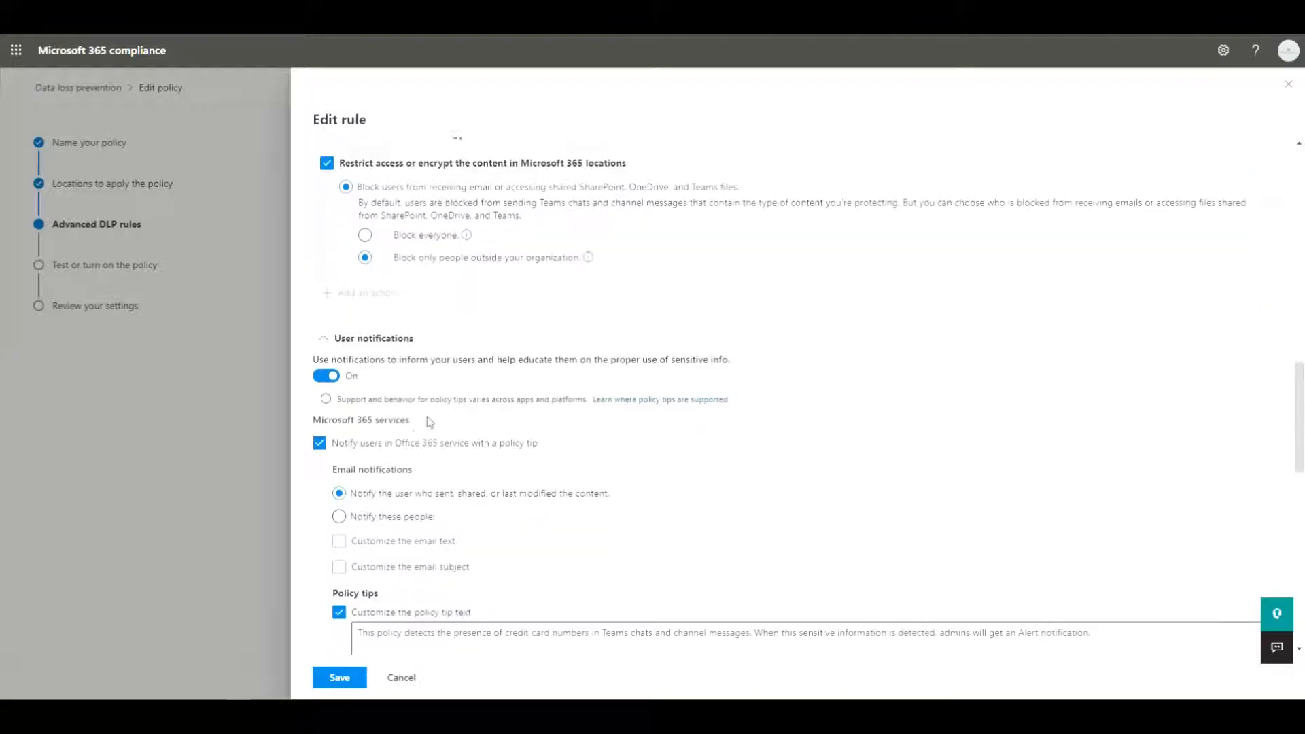
scroll(443, 364, down, 1)
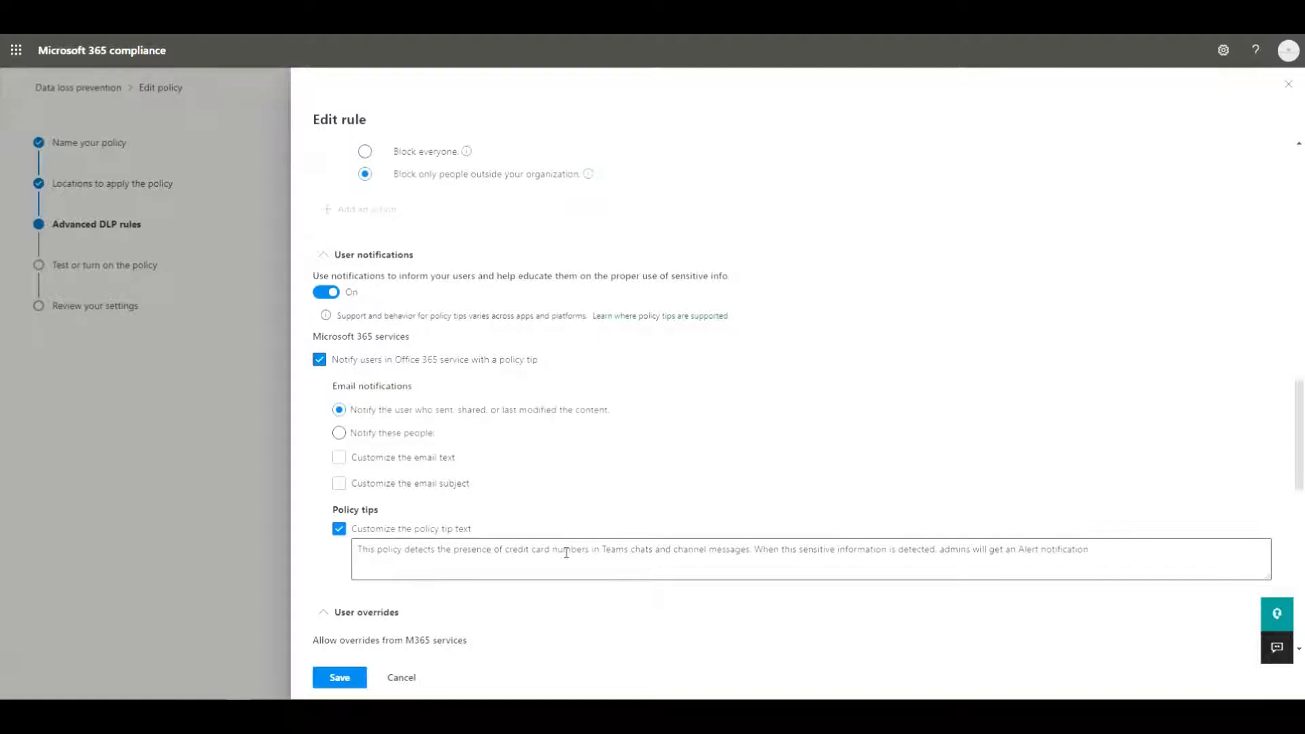
scroll(566, 553, down, 4)
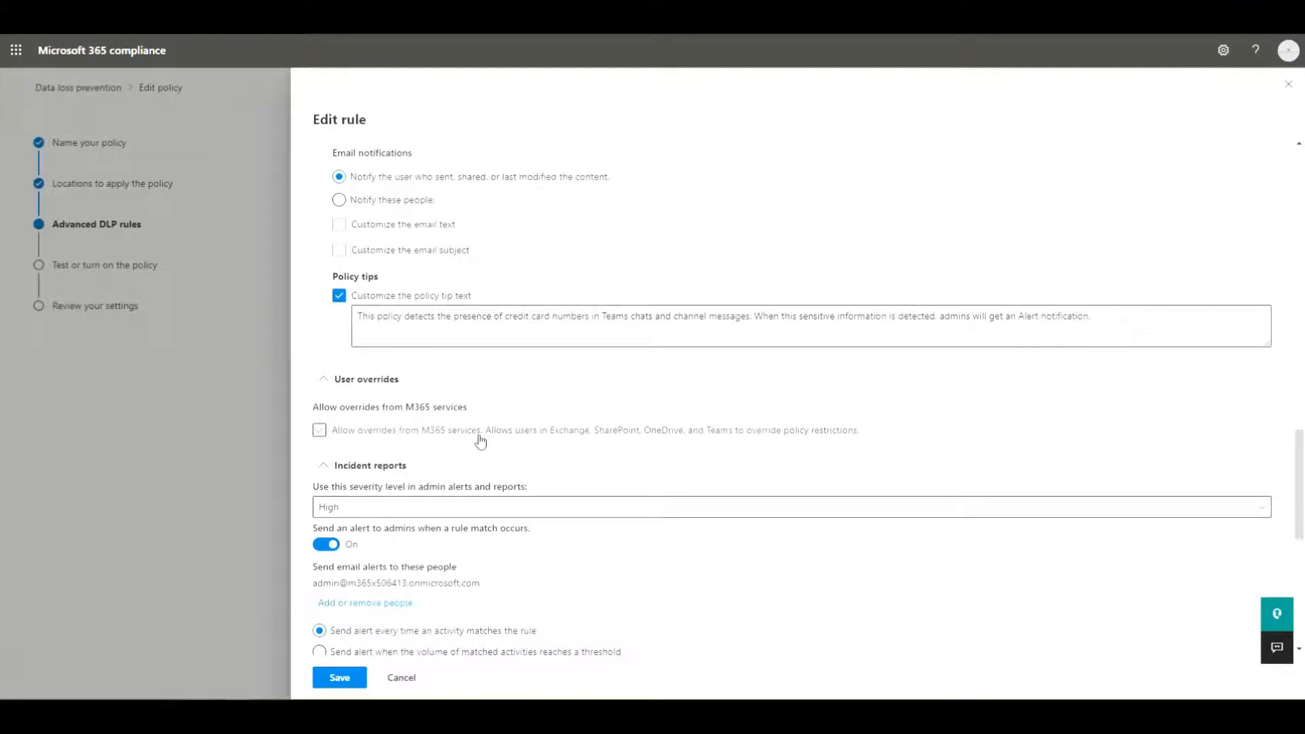
scroll(517, 439, down, 2)
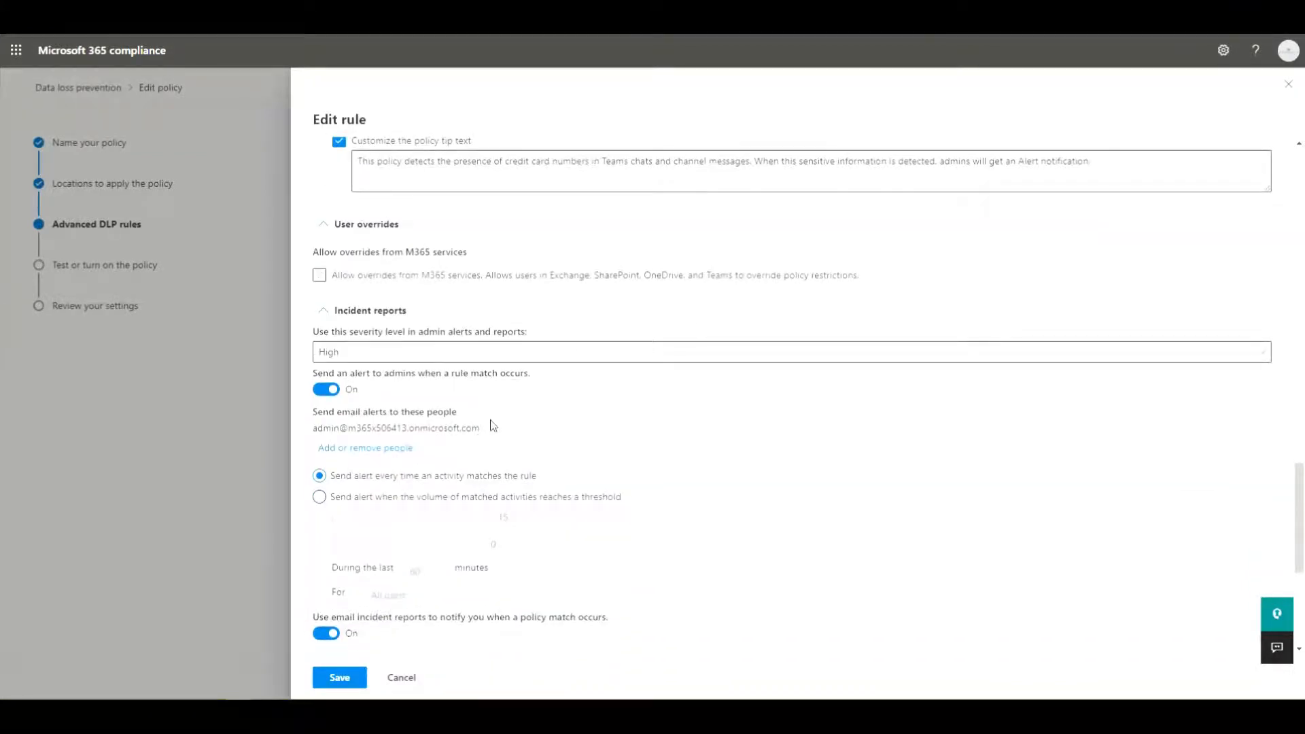
scroll(490, 426, down, 1)
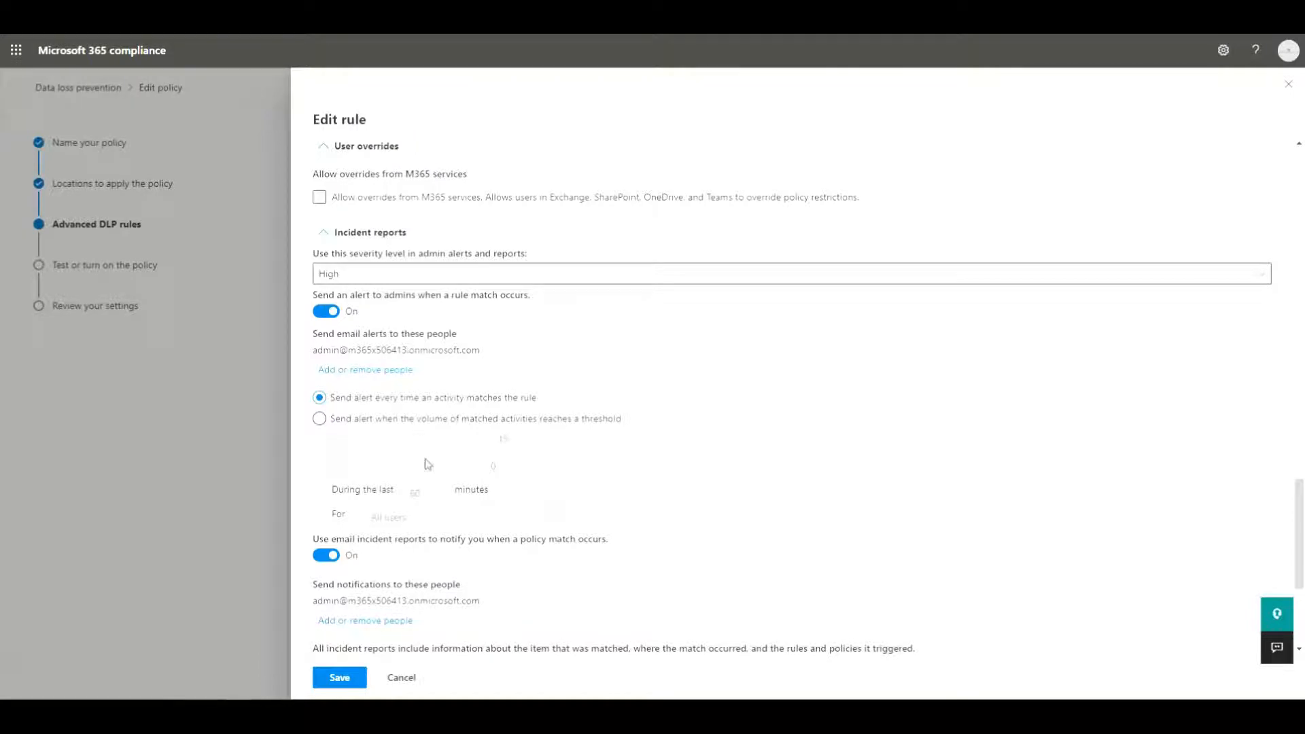
scroll(458, 364, down, 4)
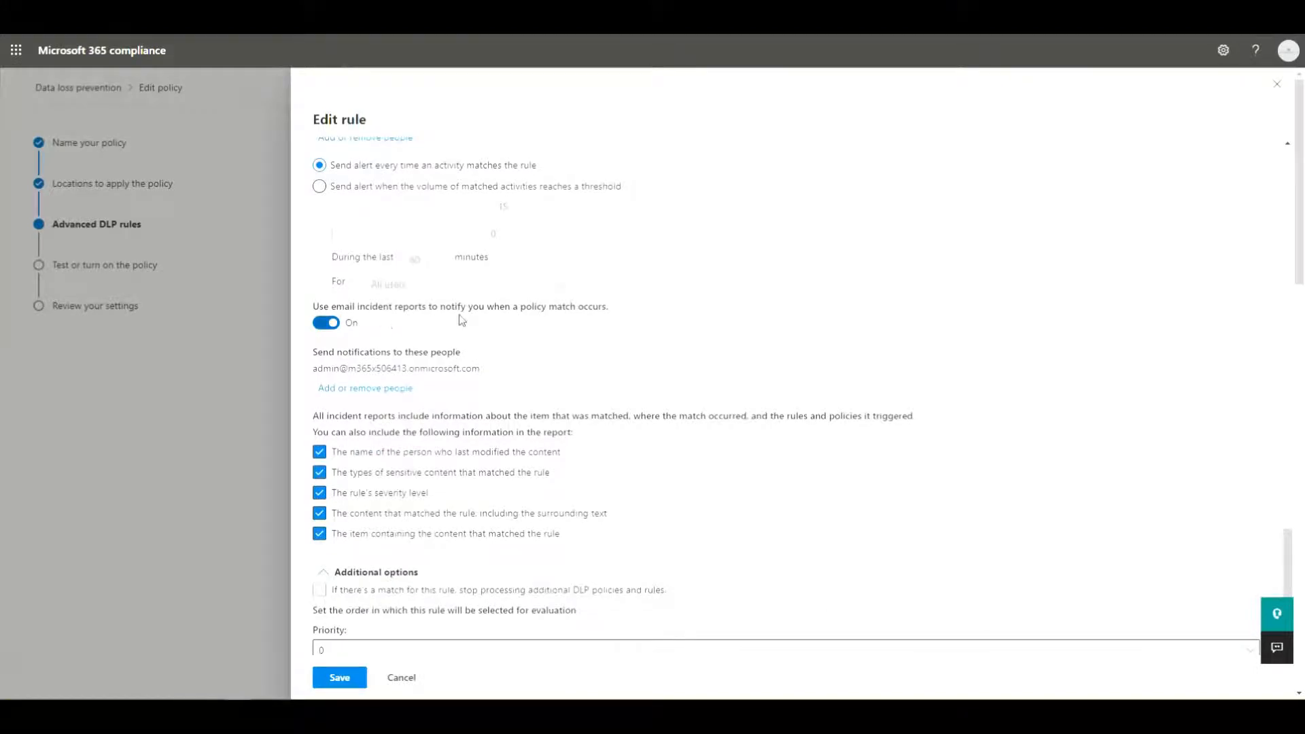
scroll(462, 320, down, 1)
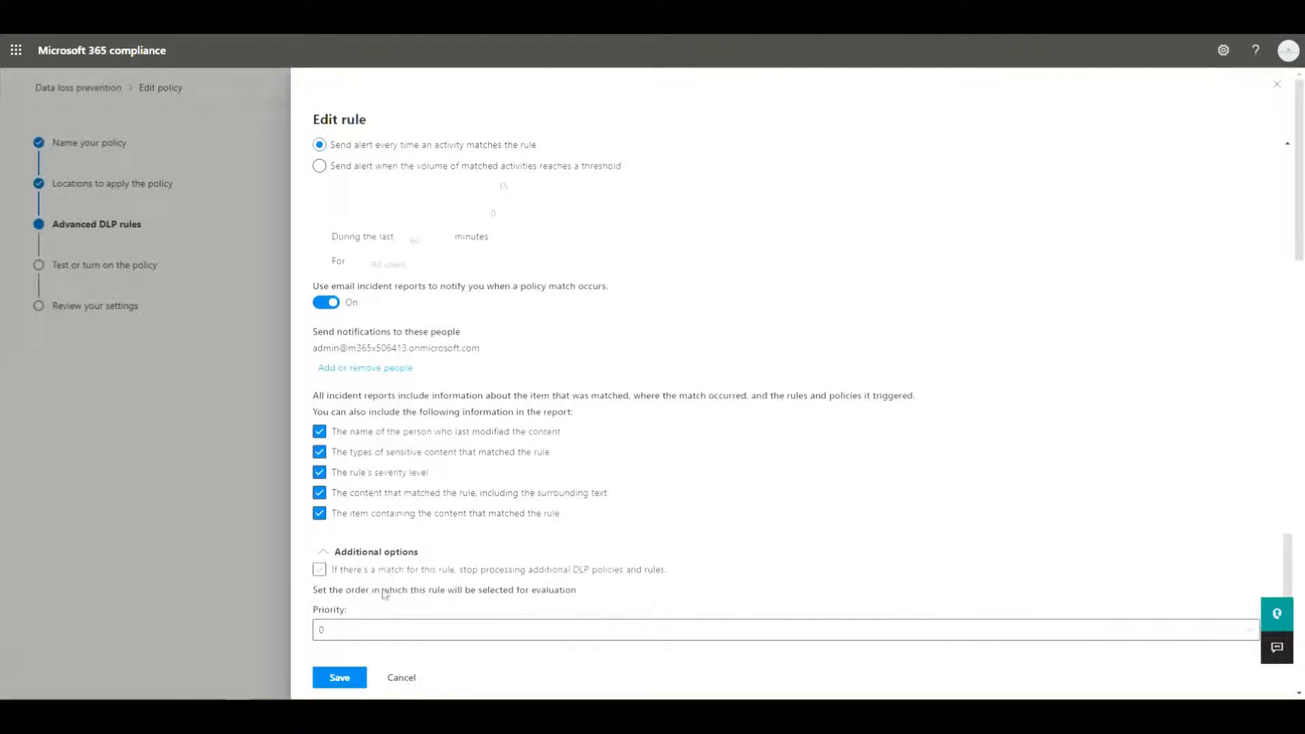
click(393, 627)
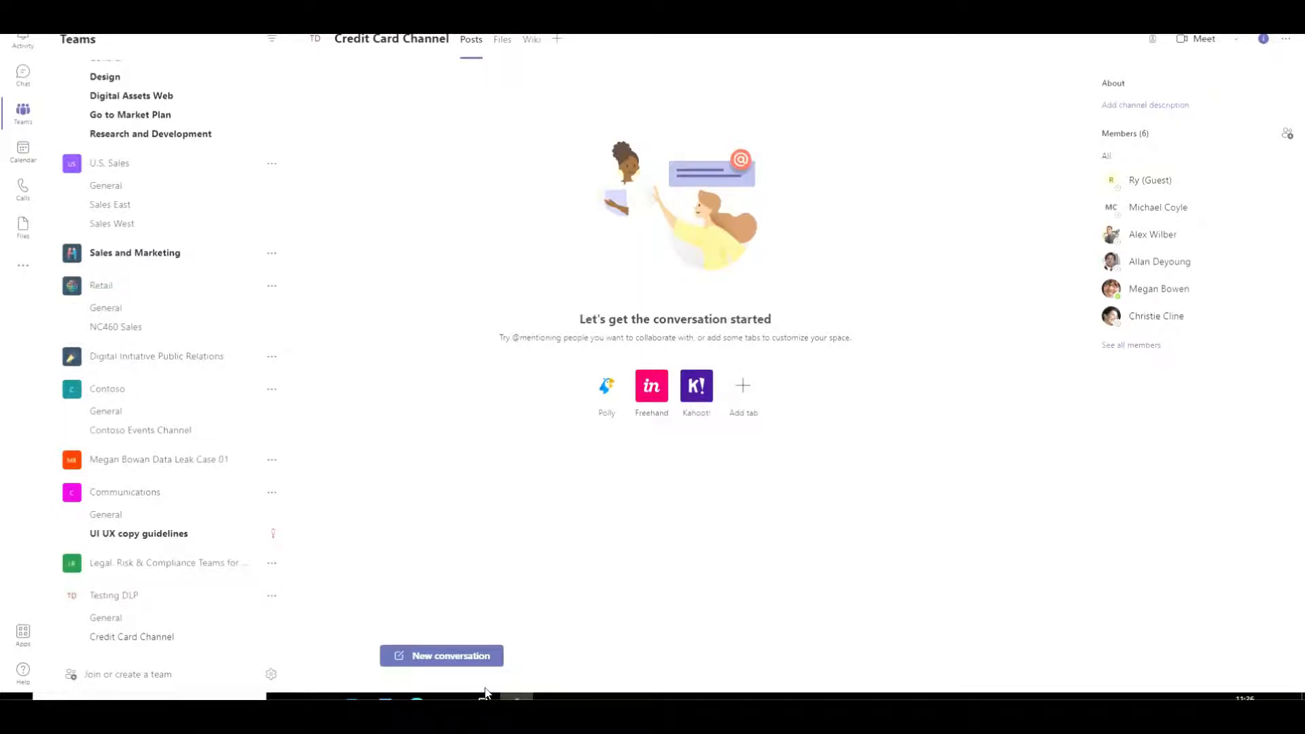
Open the CC-sample-data workbook from the Credit Card Data folder, copy cells N9:P19, and return to the Teams channel.
click(450, 696)
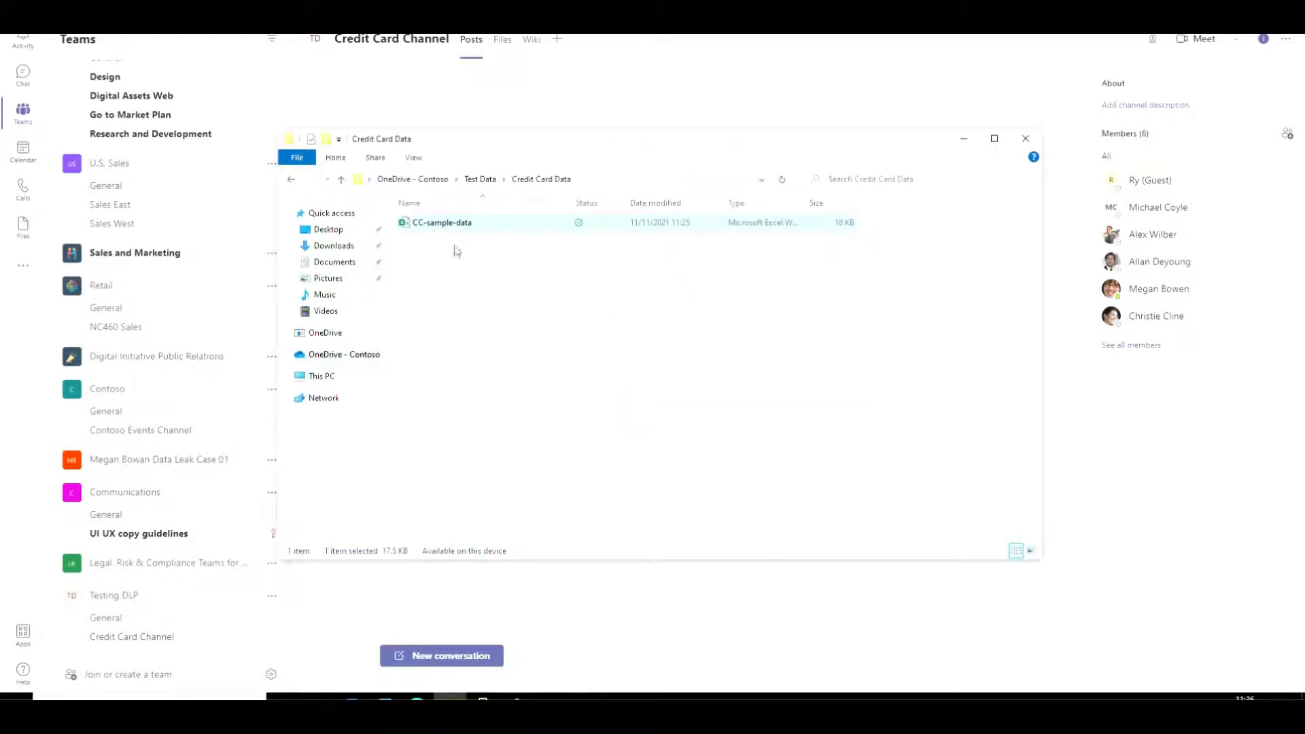
double_click(435, 223)
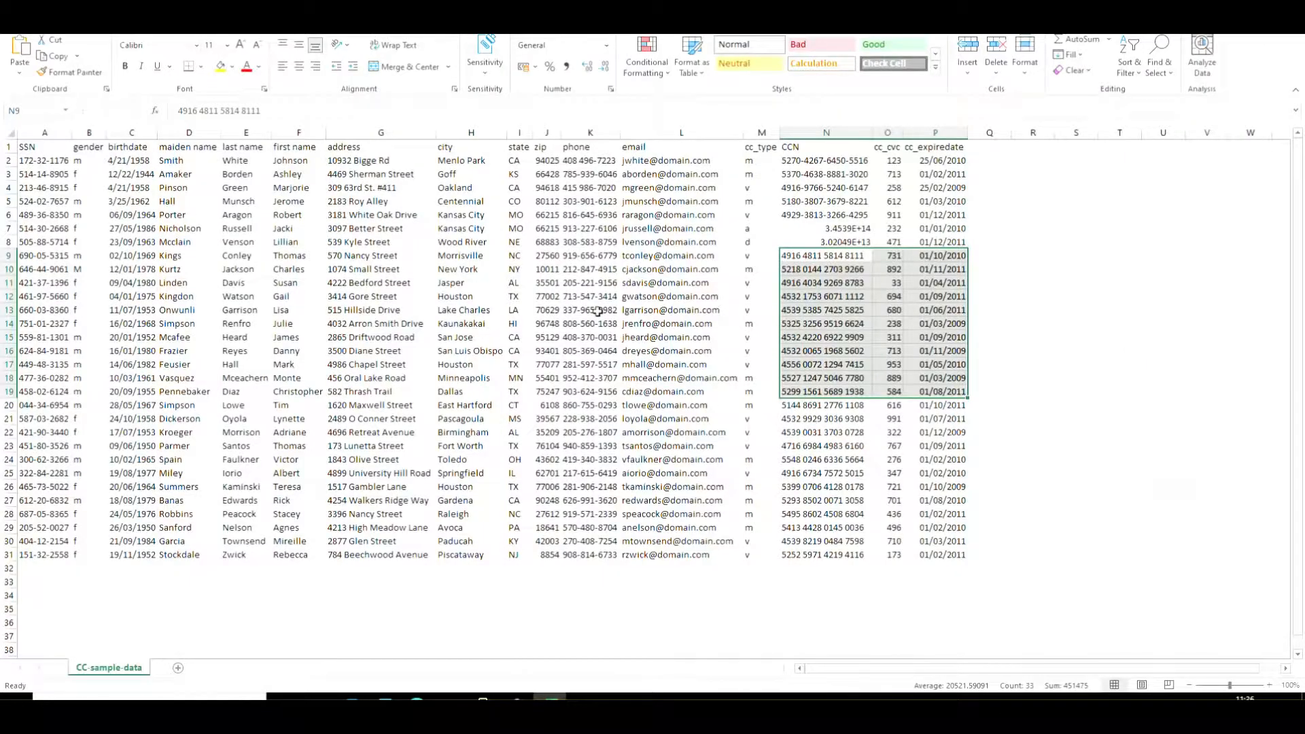
right_click(829, 286)
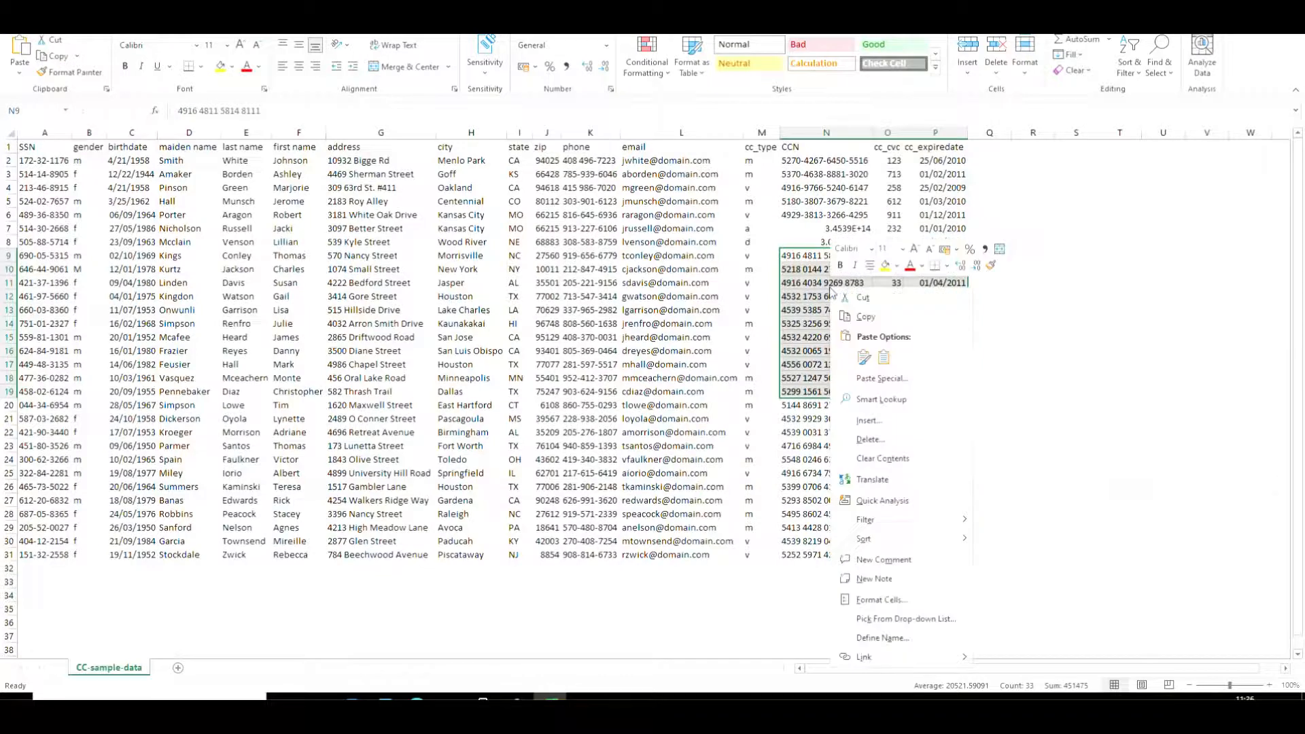
click(865, 317)
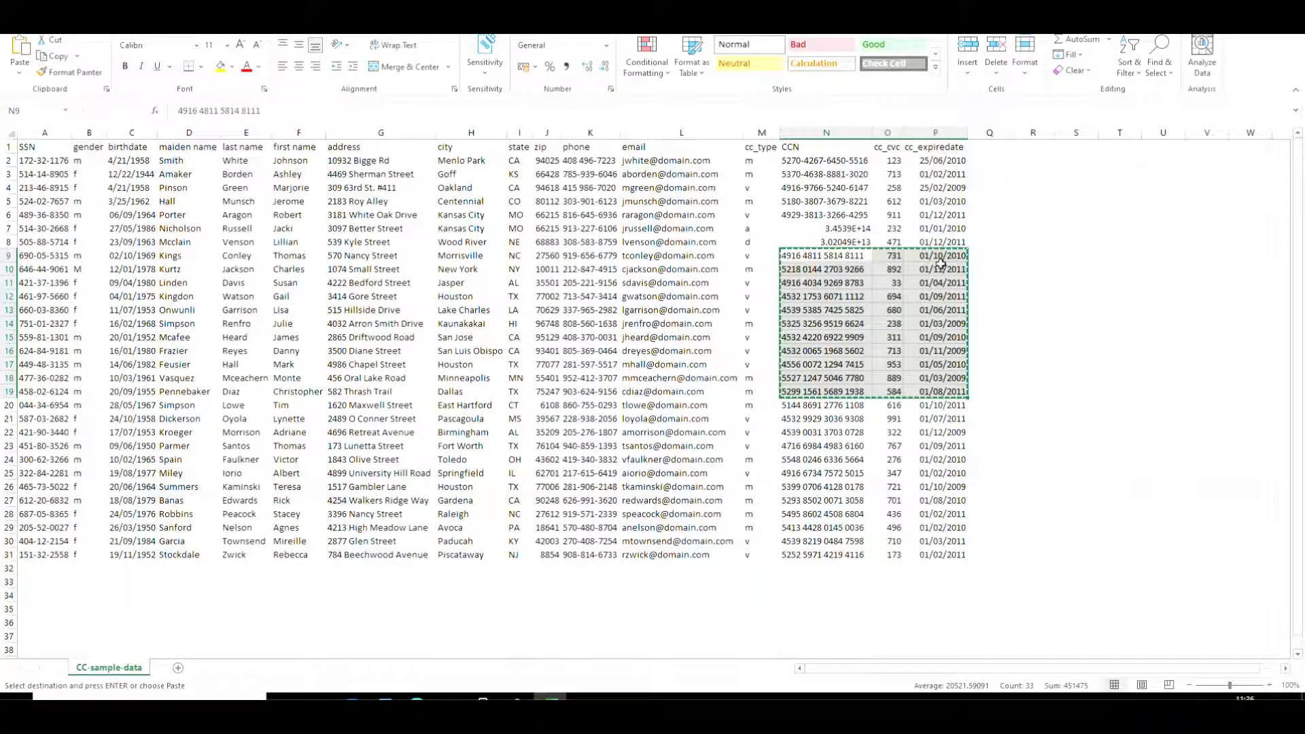
click(1210, 5)
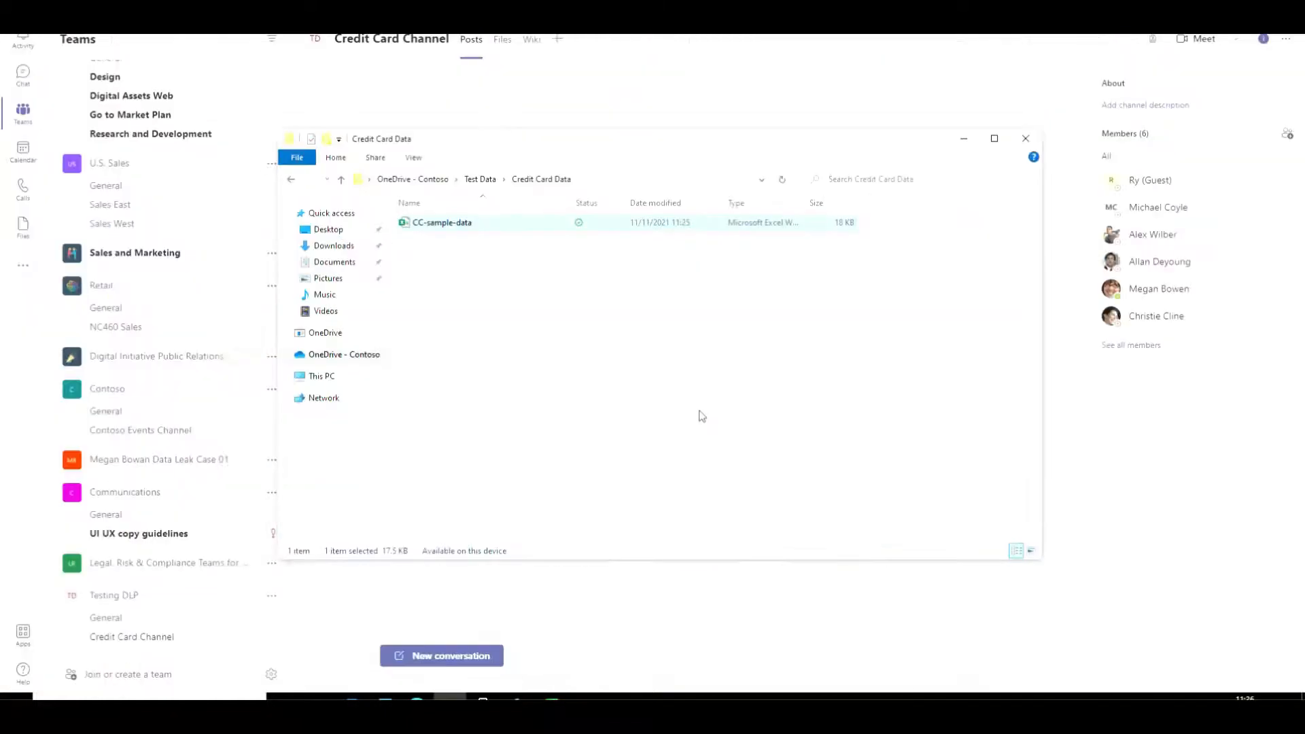
click(964, 139)
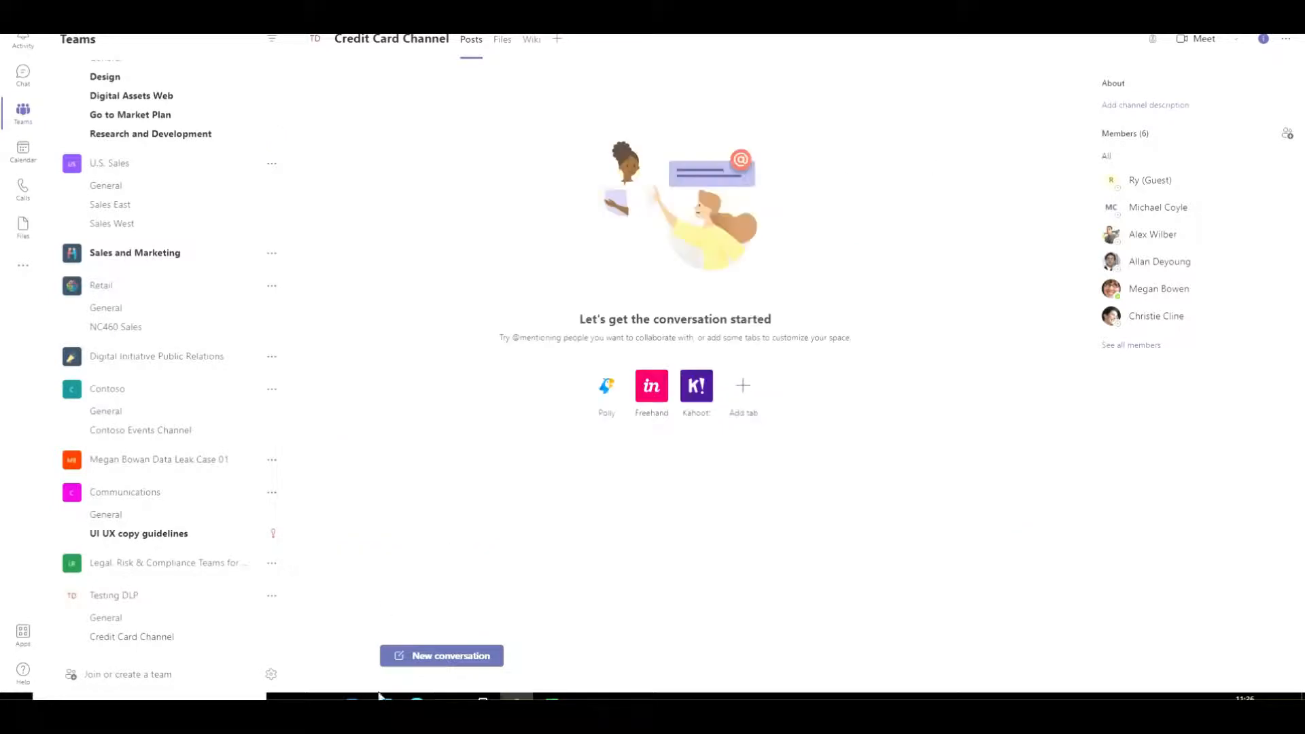
Post "Here is the new Credit Card information for the company:" with the copied card numbers, security codes and expiry dates in Credit Card Channel.
click(462, 657)
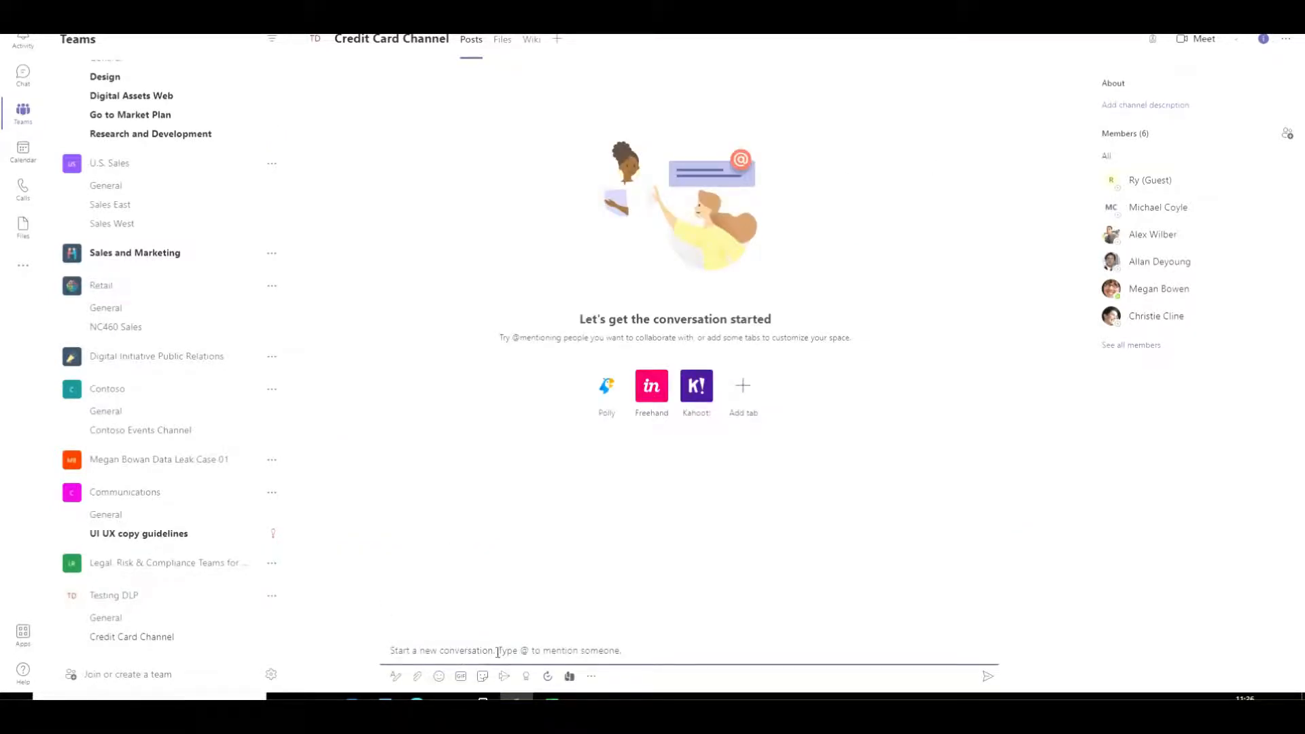
text(Here )
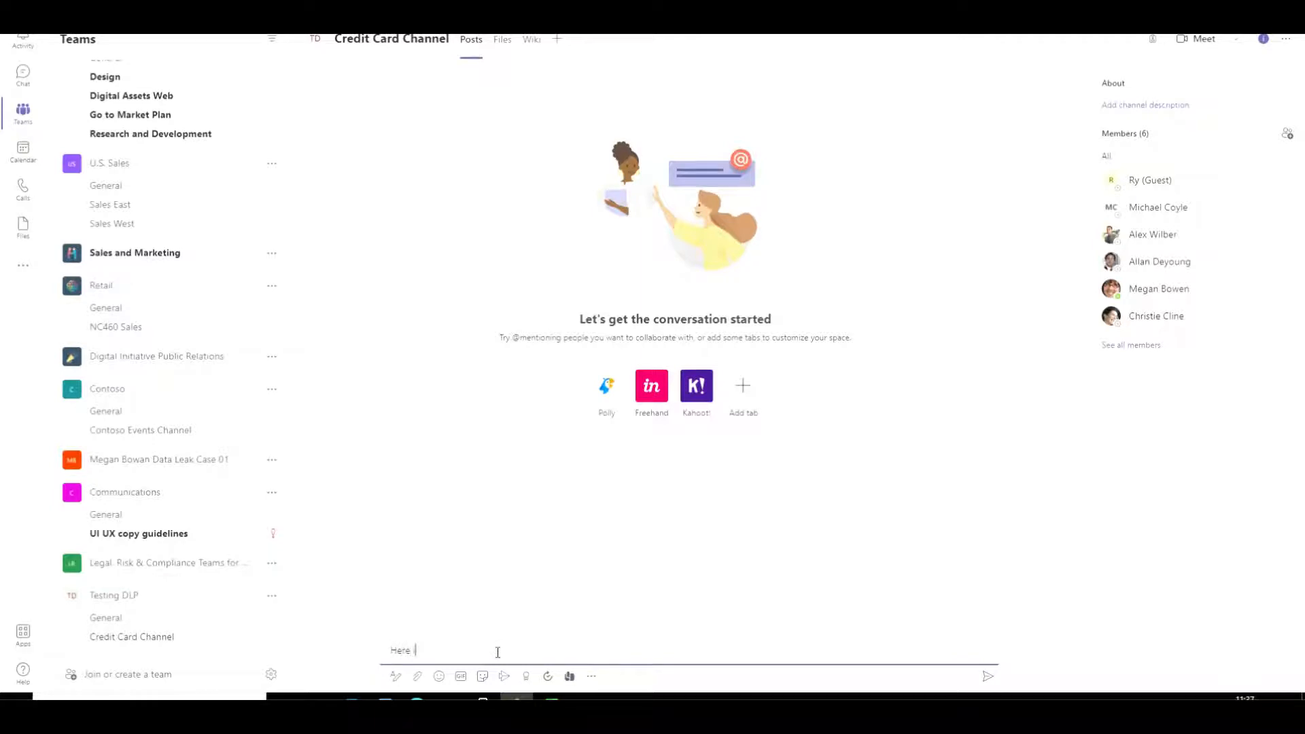
text(is the new Credit Card information for the com)
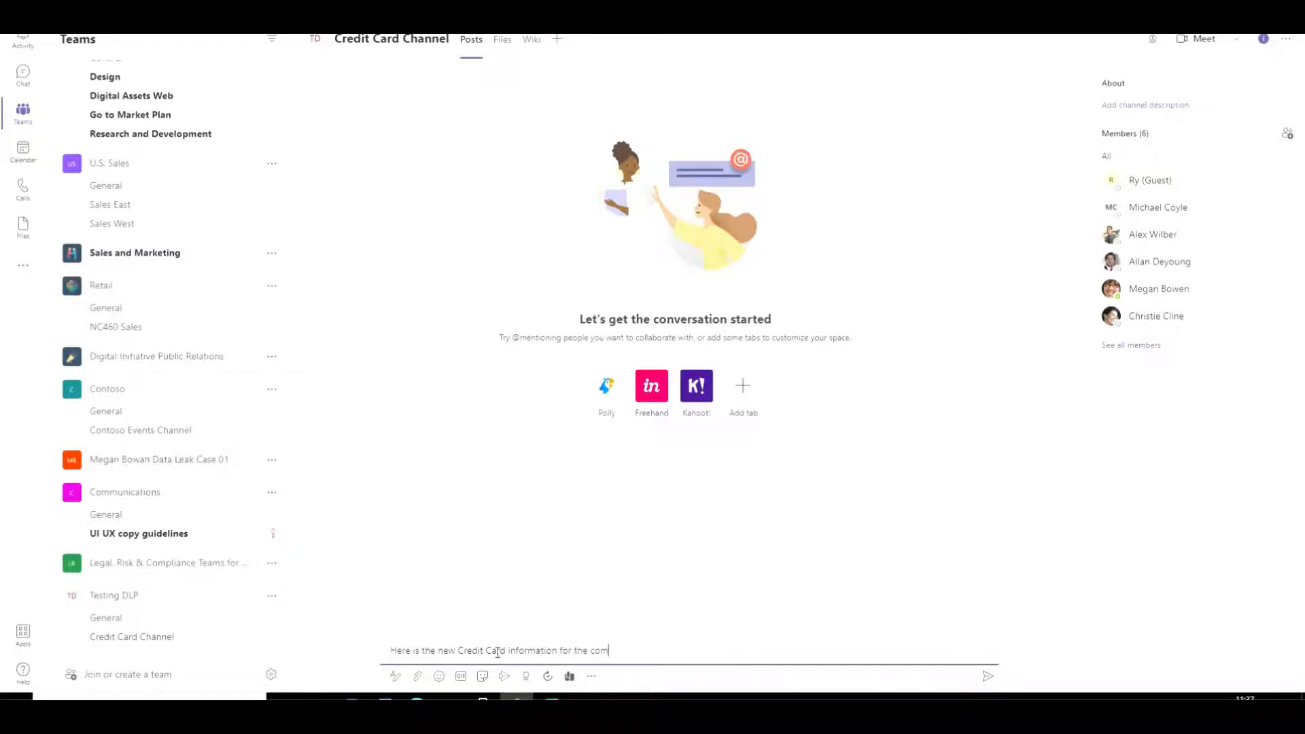
text(pany:)
key(ctrl+v)
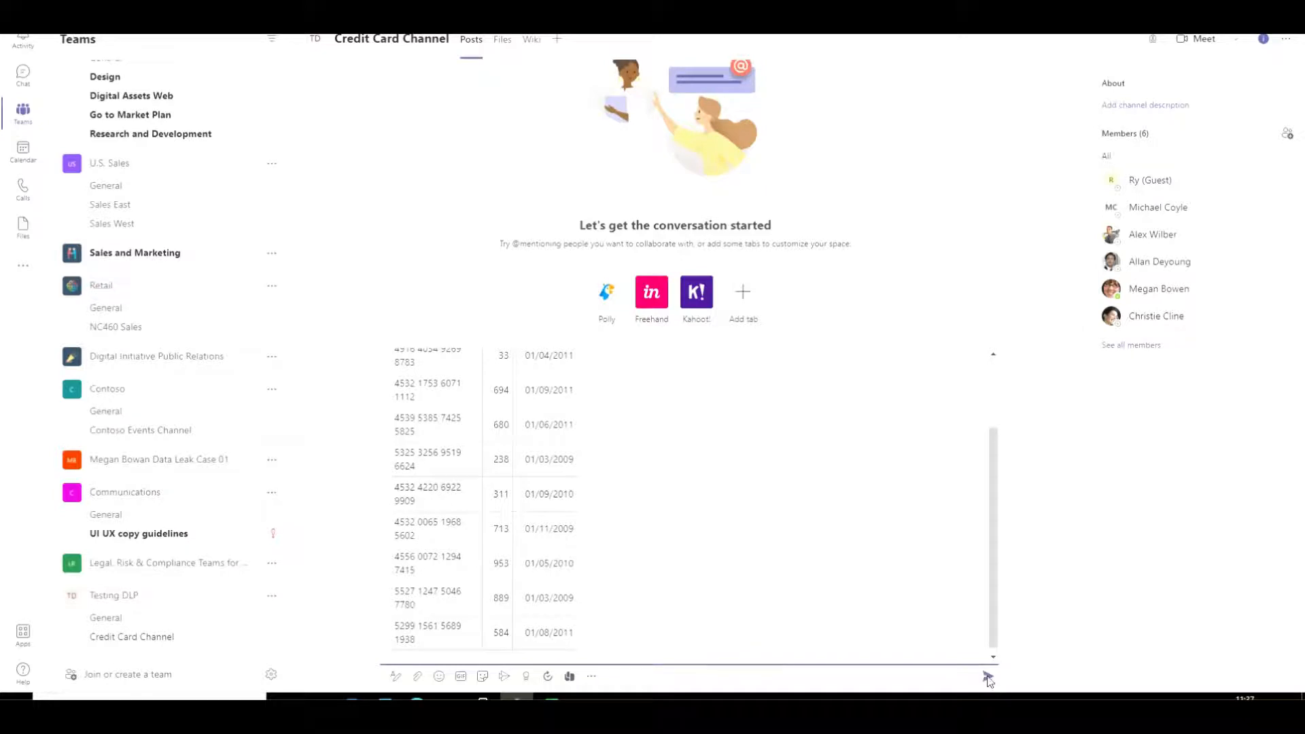
click(988, 675)
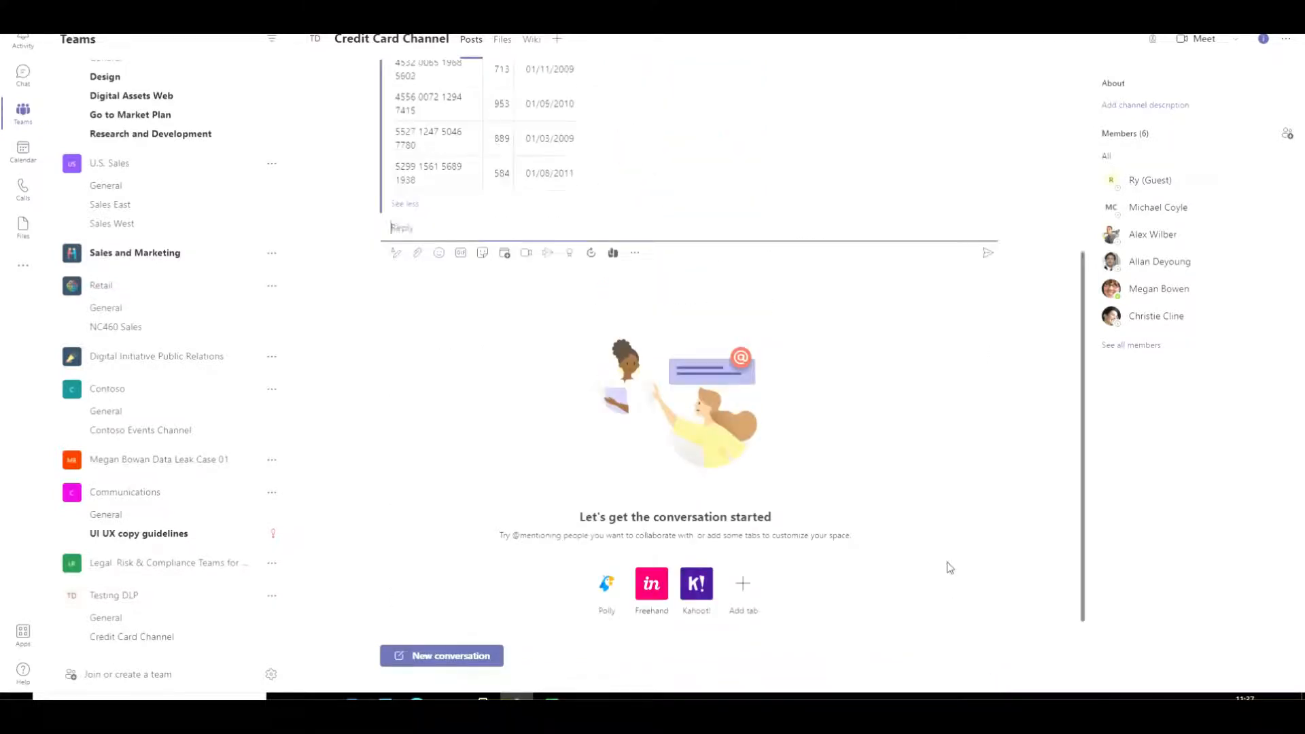
Open the notification about the posted message and review the message's status in the channel.
scroll(943, 514, up, 5)
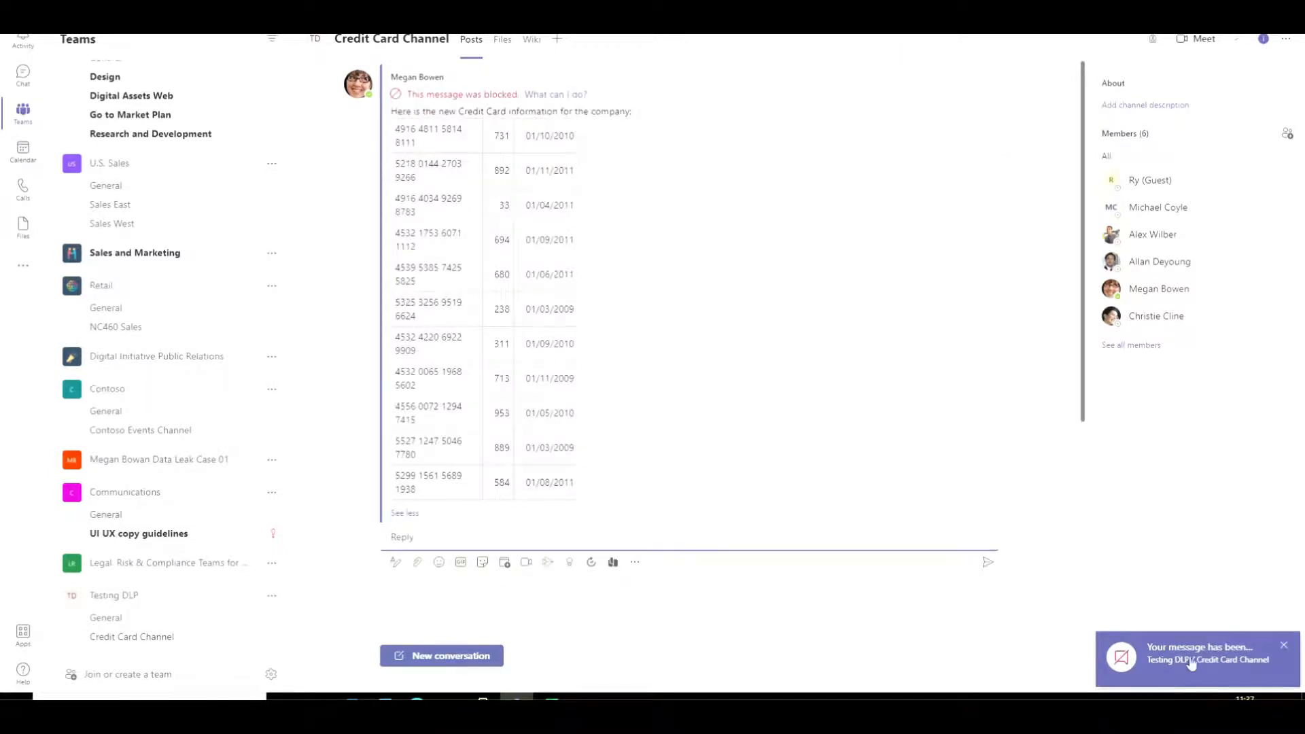
click(1197, 660)
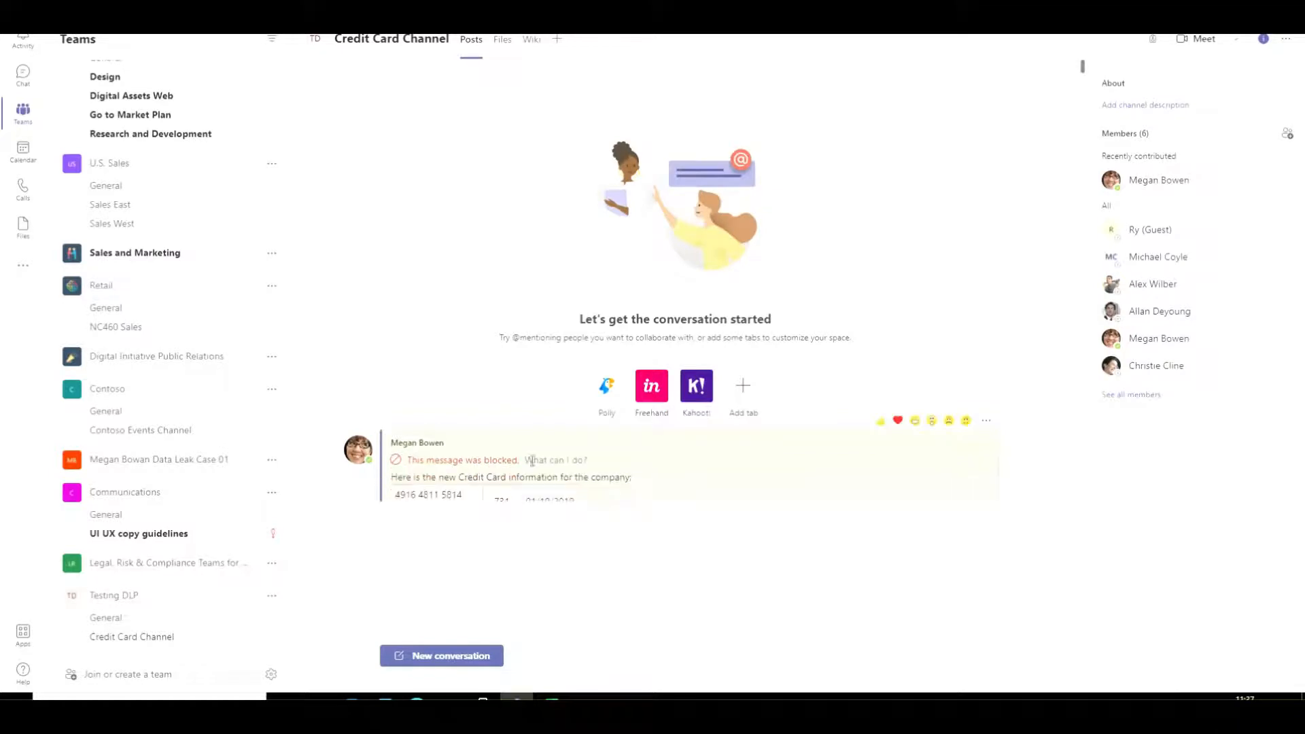
scroll(734, 494, down, 3)
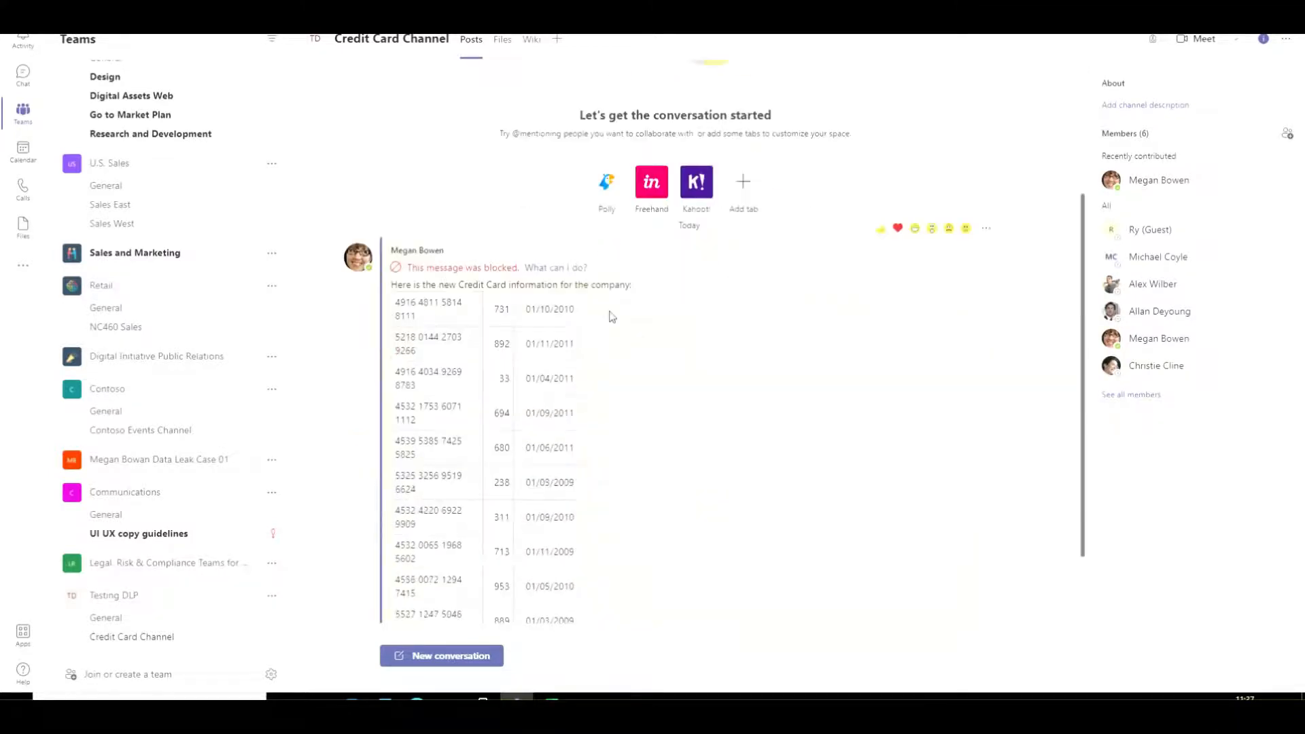
Review the blocked message in the channel, open the explanation of what can be done, and dismiss it without reporting.
scroll(744, 332, down, 1)
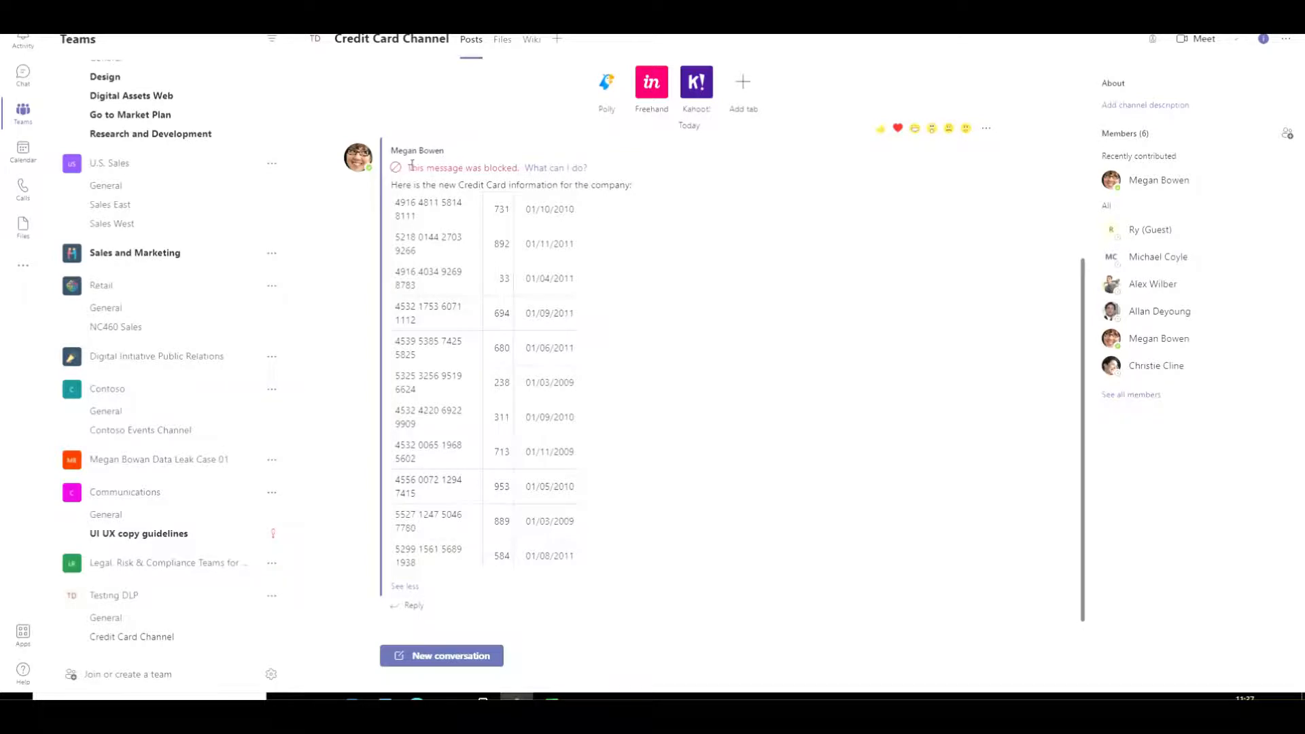
drag(407, 168, 615, 174)
click(632, 179)
click(557, 168)
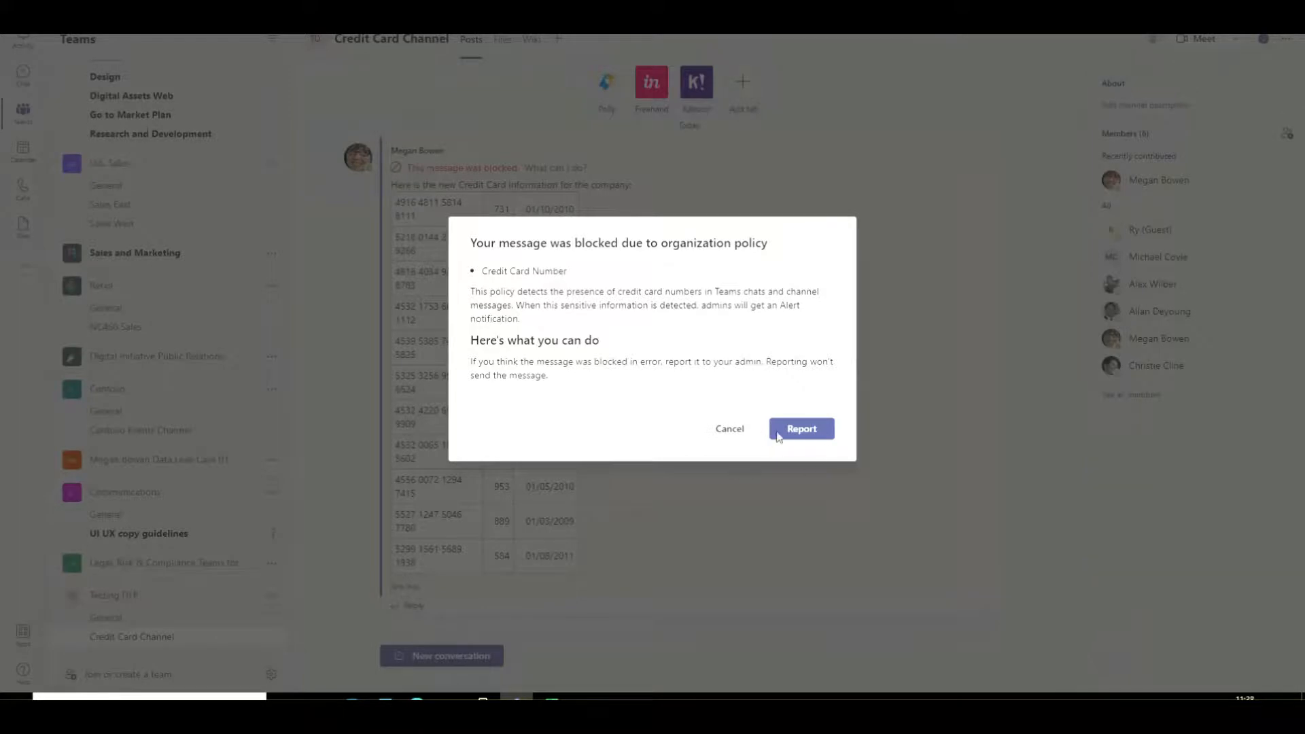
click(743, 431)
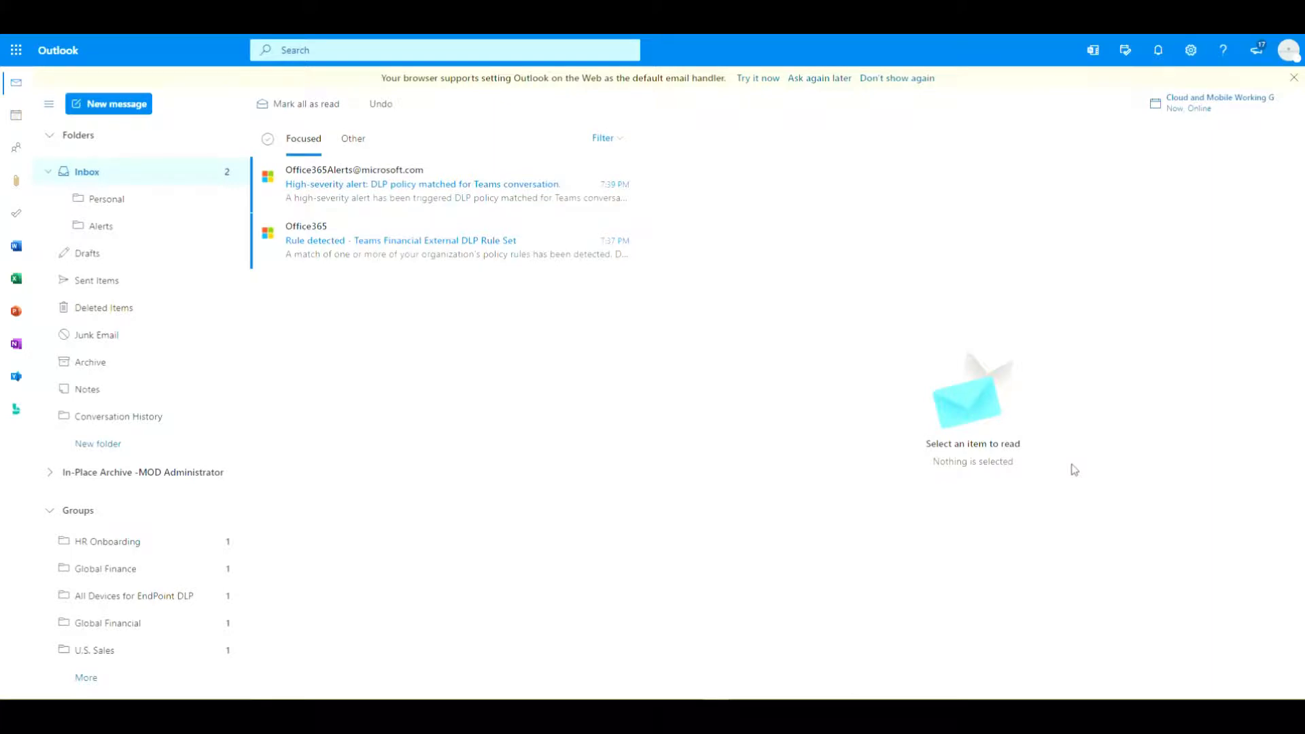
Open the "Rule detected - Teams Financial External DLP Rule Set" email in Outlook and examine the channel, severity, matched condition and detected data.
click(373, 255)
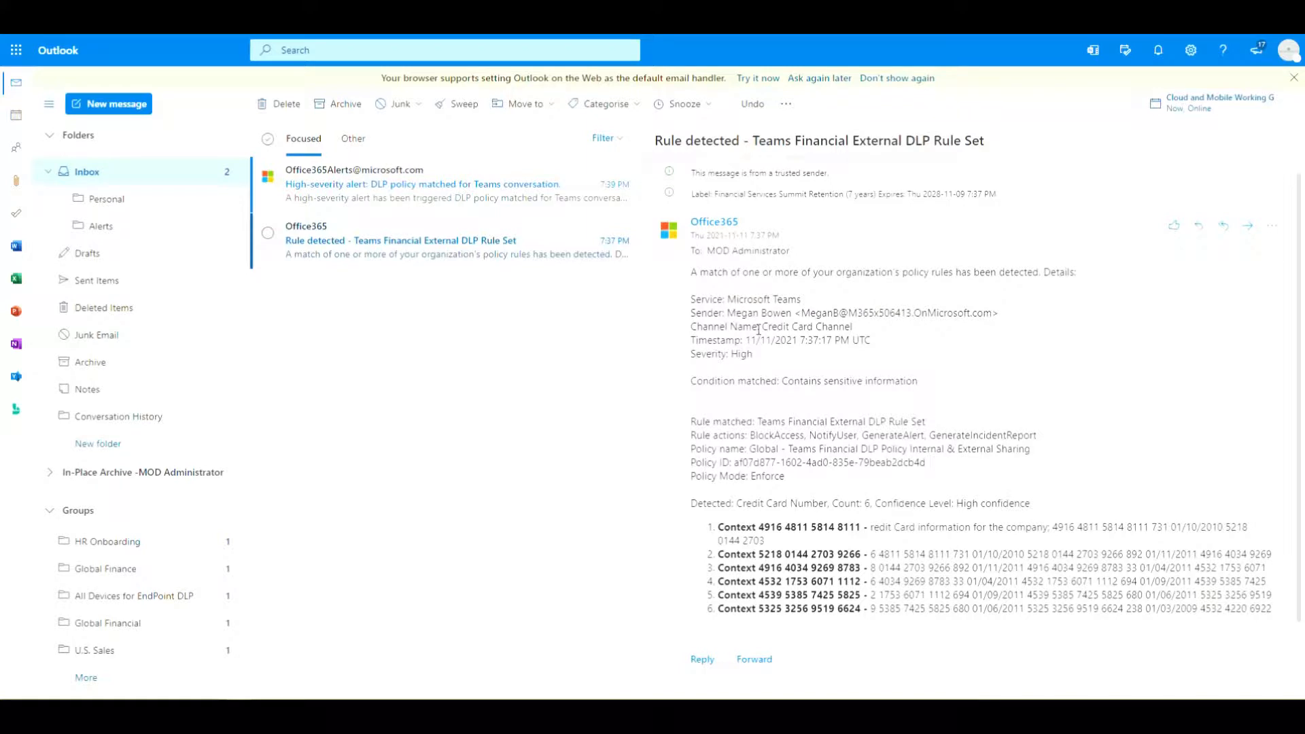
drag(761, 327, 843, 354)
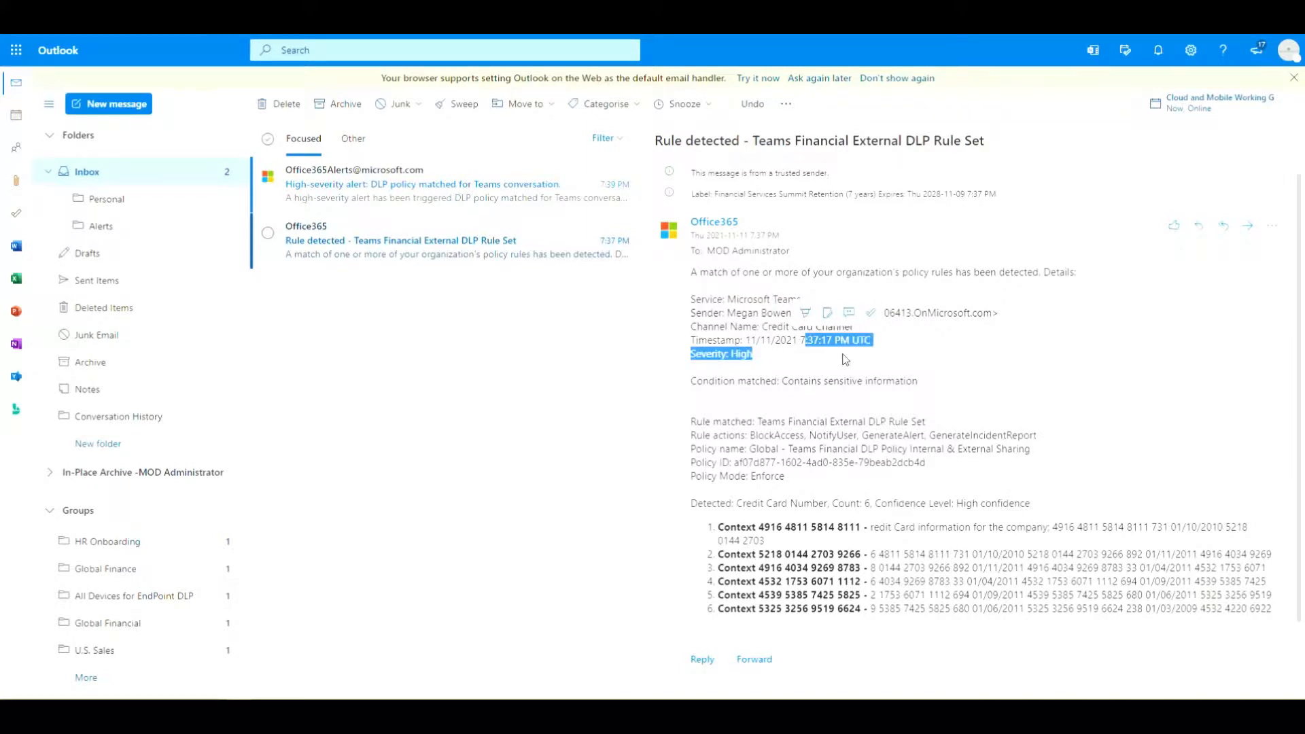
click(843, 355)
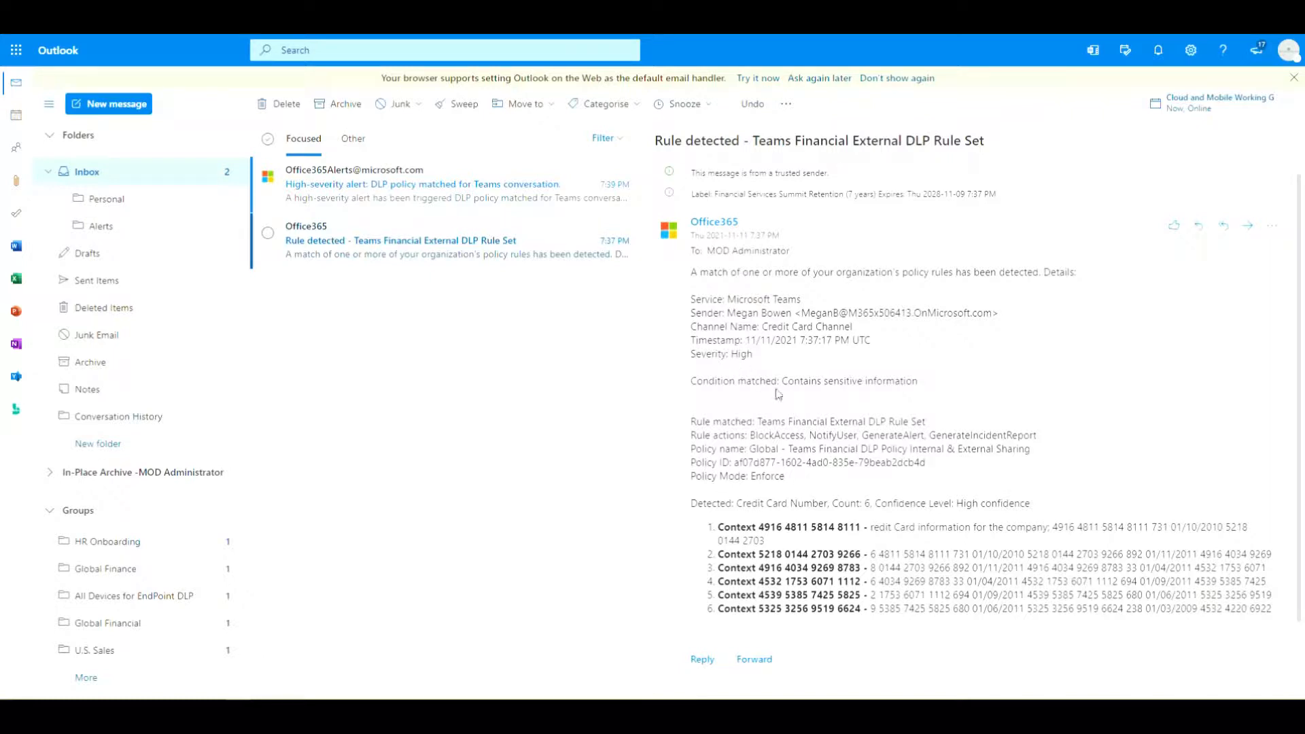
drag(786, 381, 910, 385)
click(835, 404)
scroll(1053, 479, down, 1)
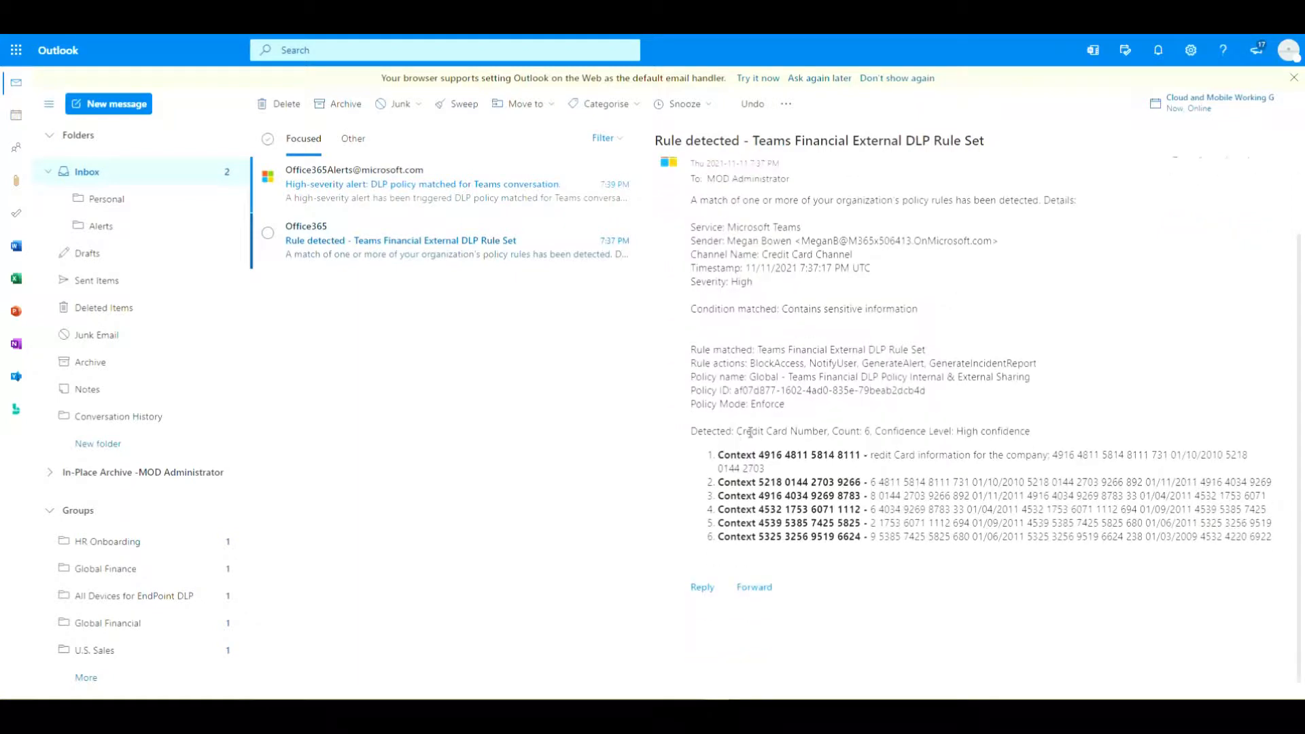
drag(737, 431, 837, 432)
click(884, 459)
Open the "High-severity alert: DLP policy matched for Teams conversation" email and examine the detected data, user and violated policy.
click(421, 195)
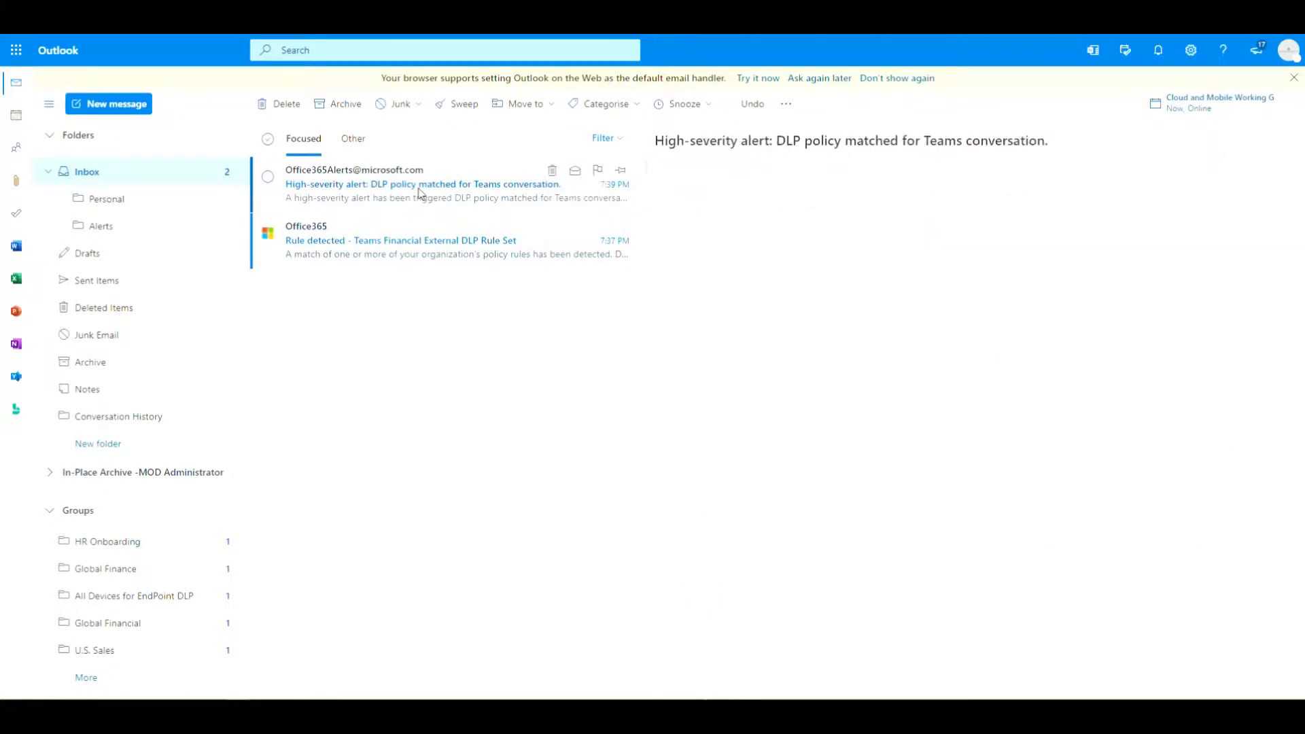
scroll(836, 369, down, 1)
scroll(836, 369, up, 1)
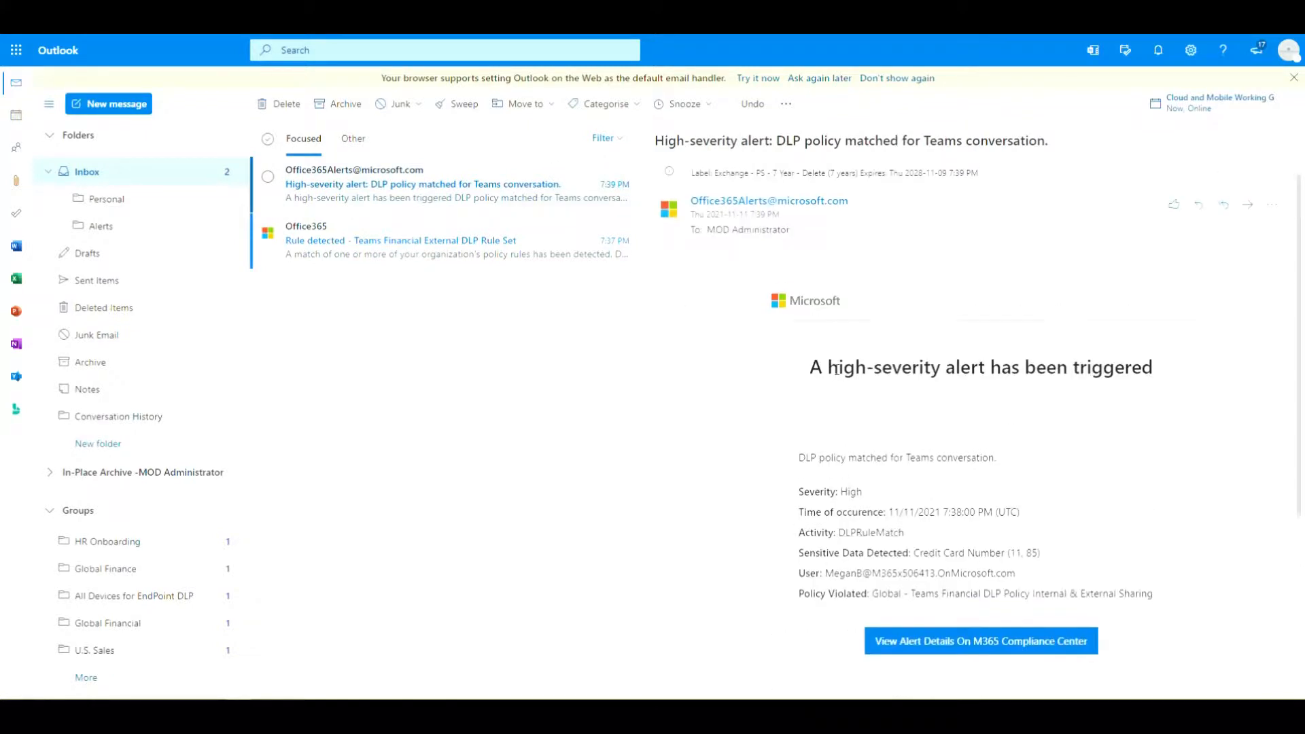
scroll(837, 369, down, 2)
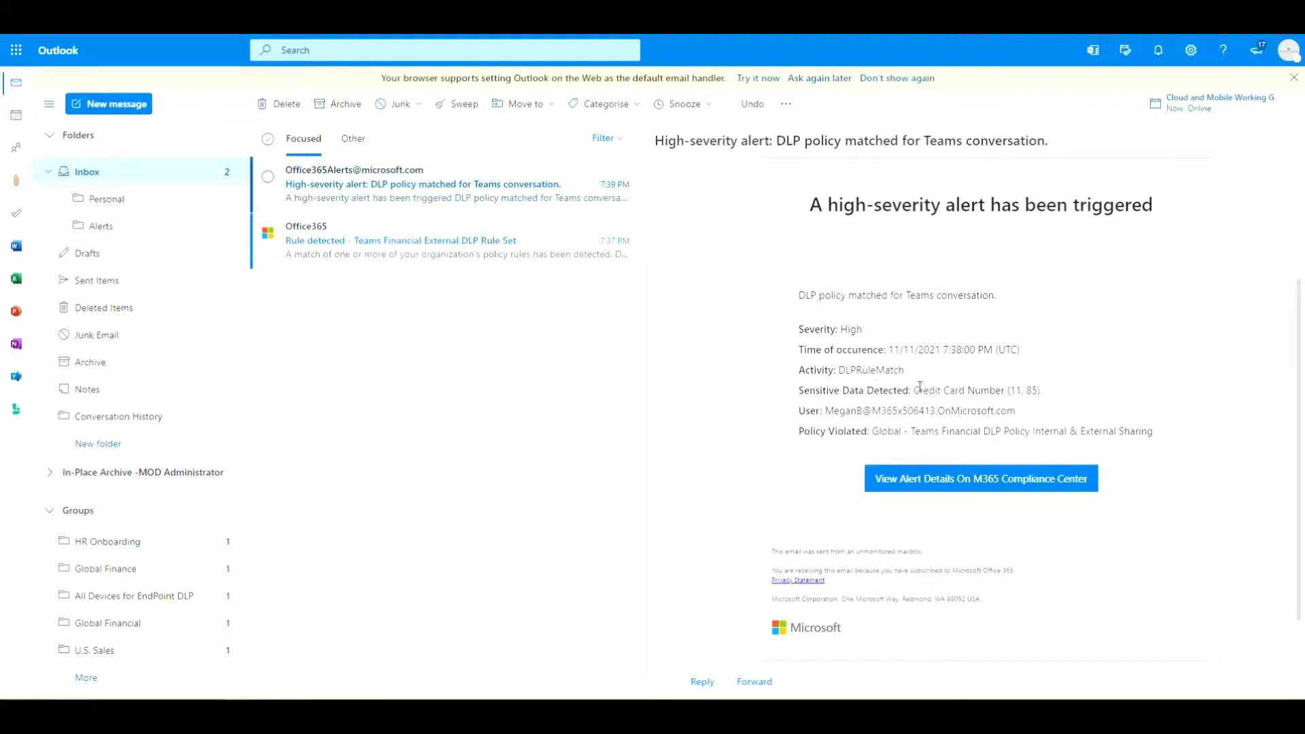
drag(912, 391, 1041, 392)
click(1041, 393)
drag(837, 412, 1017, 412)
click(1016, 413)
drag(872, 432, 1156, 437)
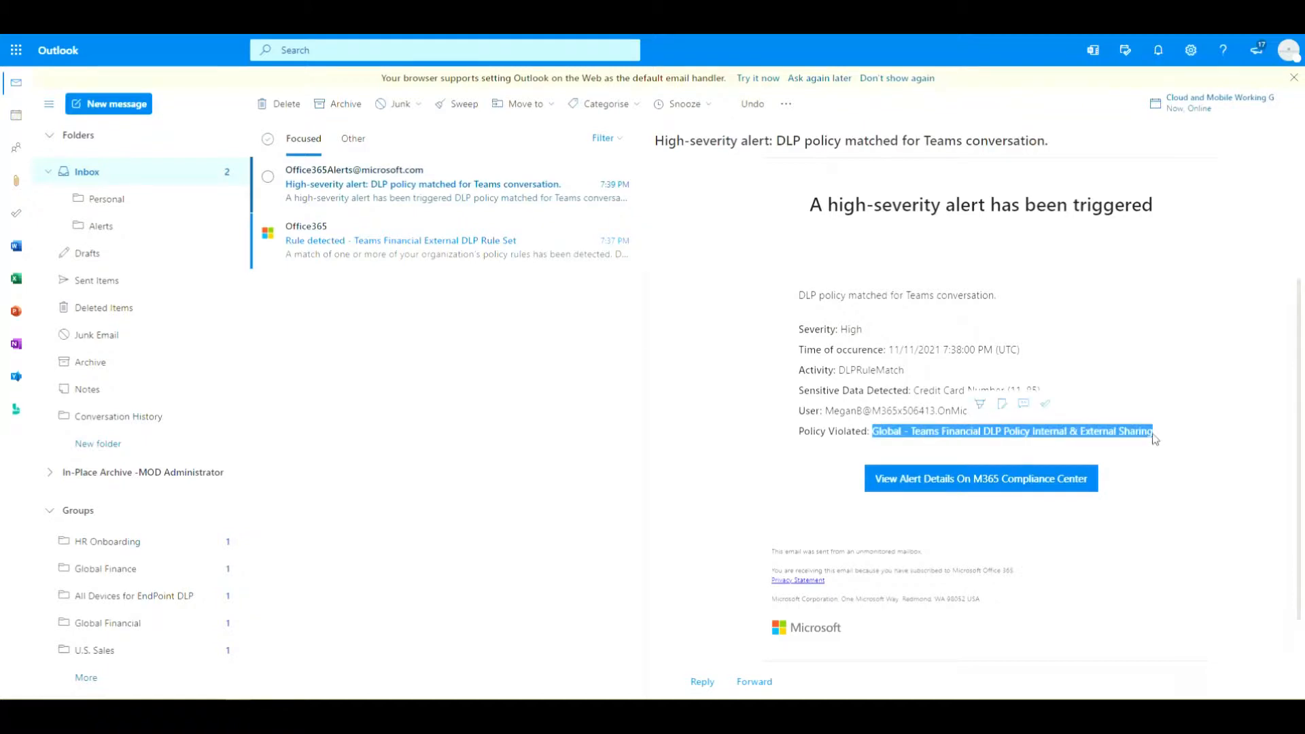
Open the alert's full details in the M365 Compliance Center from the email and check its management log.
click(994, 489)
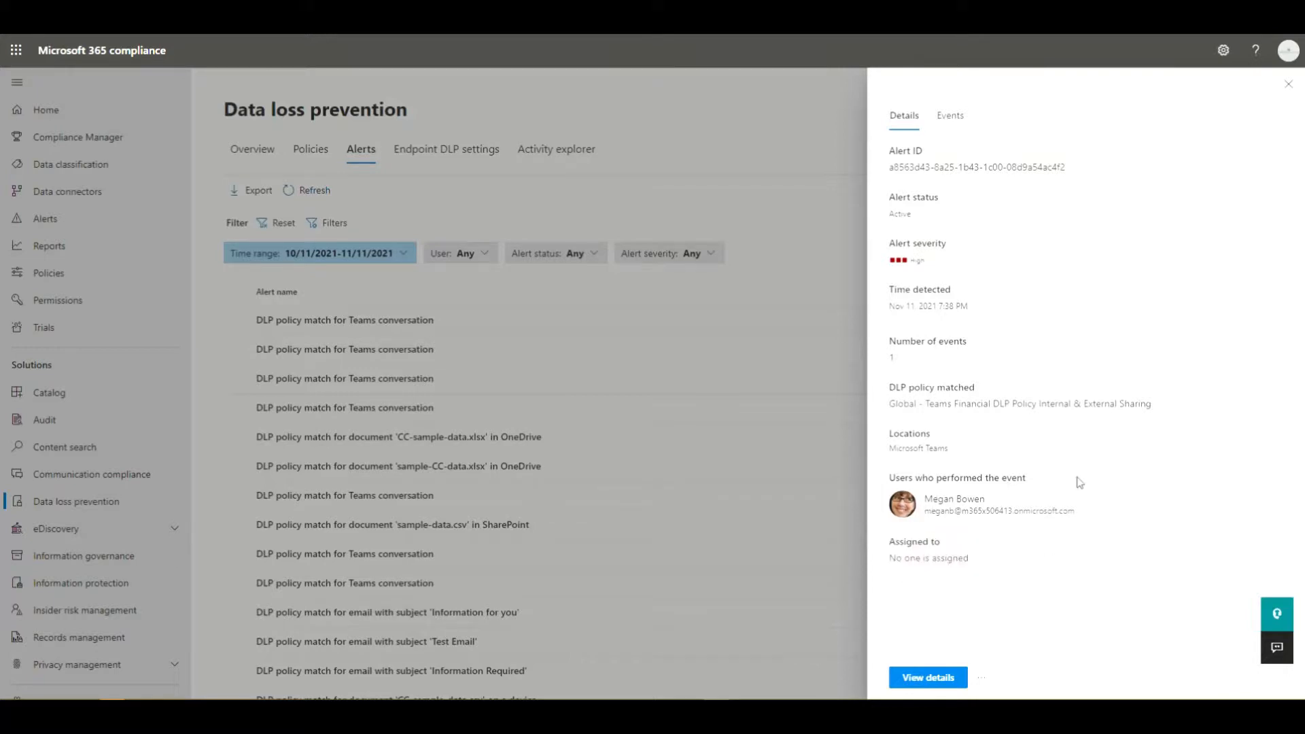
click(950, 680)
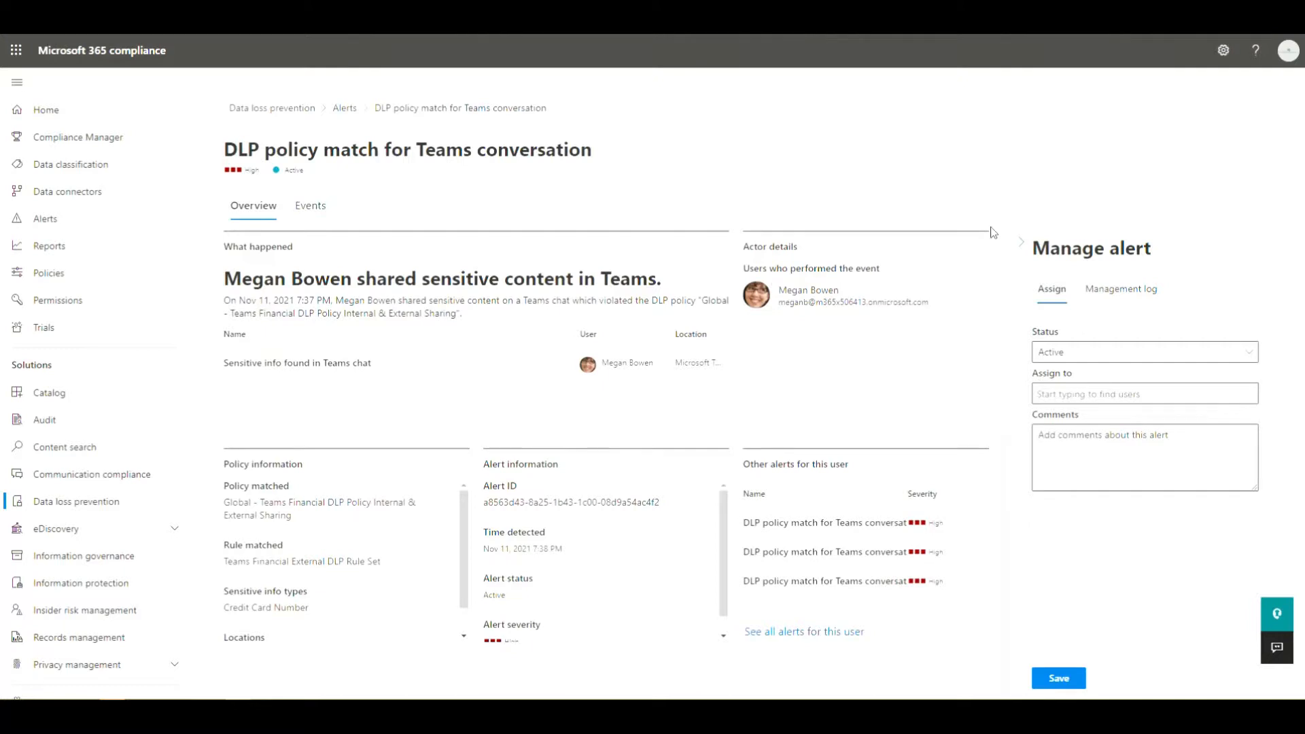
click(1113, 291)
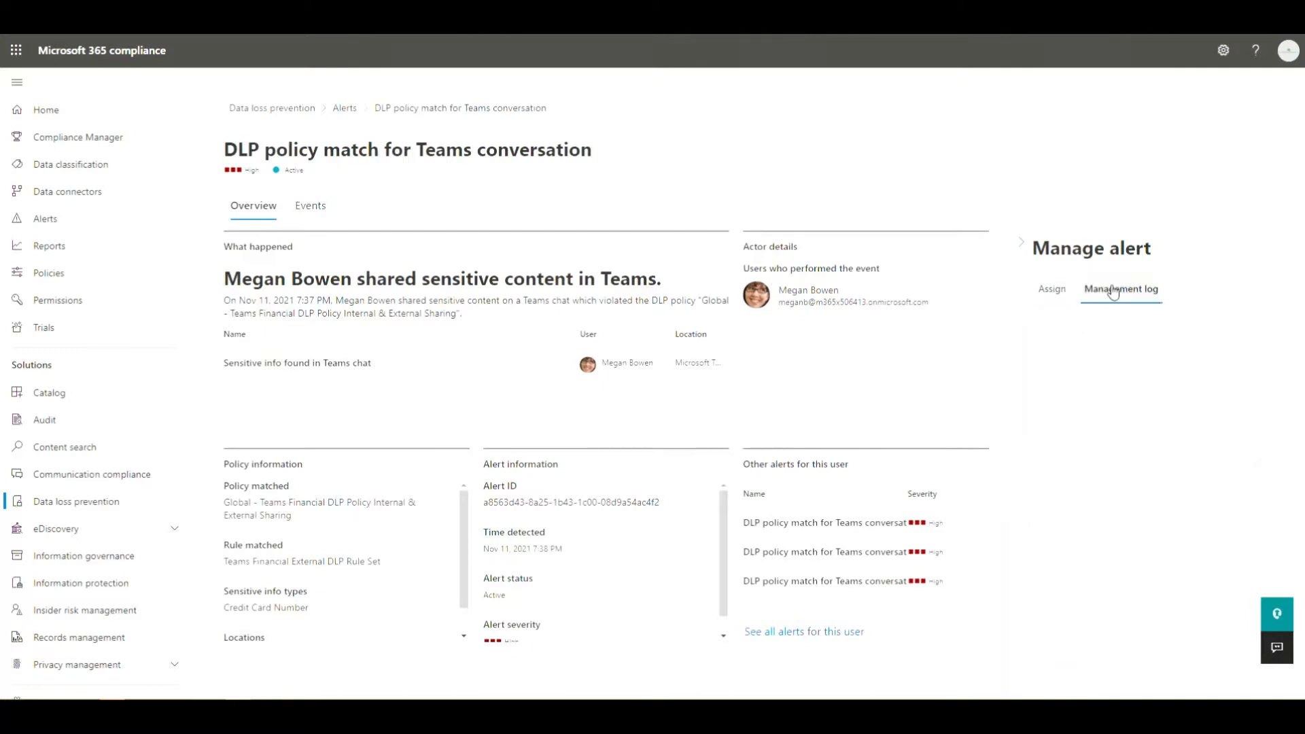
click(1049, 294)
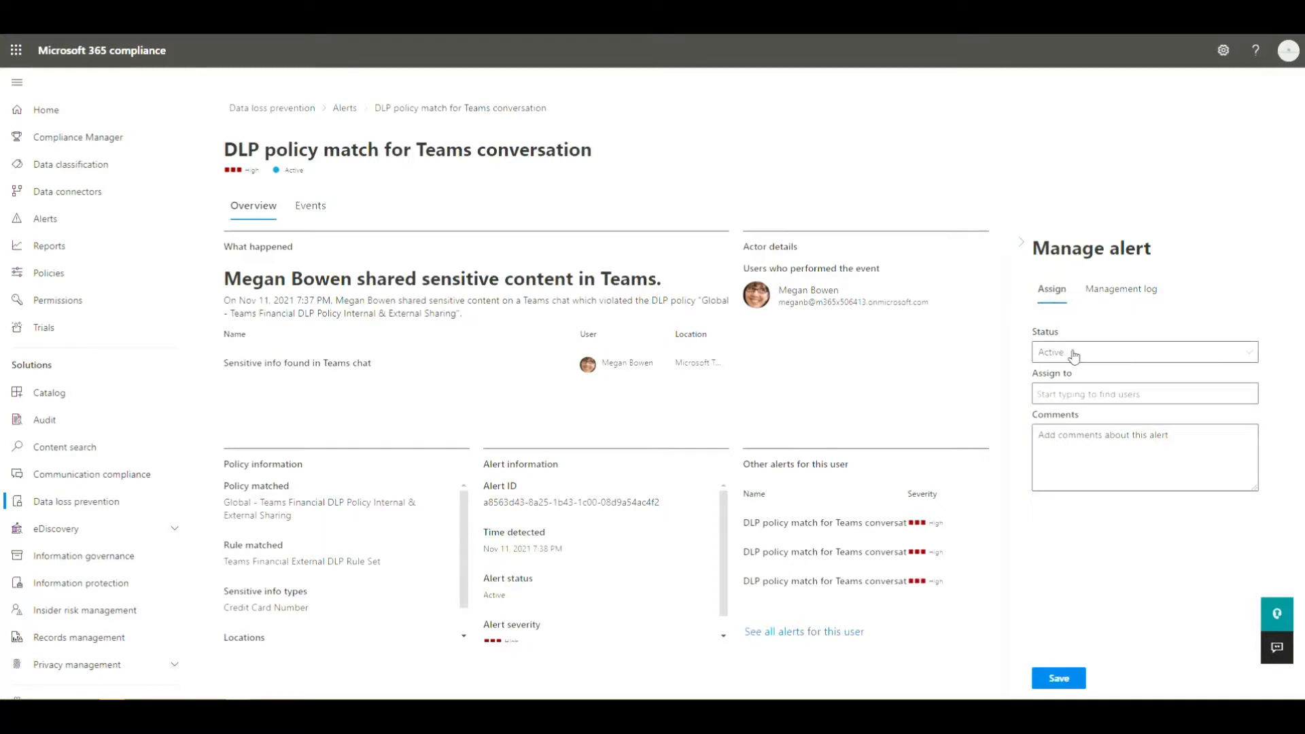
Set the alert's status to Investigating, assign it to MOD Administrator, add a comment that the sender is up to her old tricks, and save.
click(1102, 362)
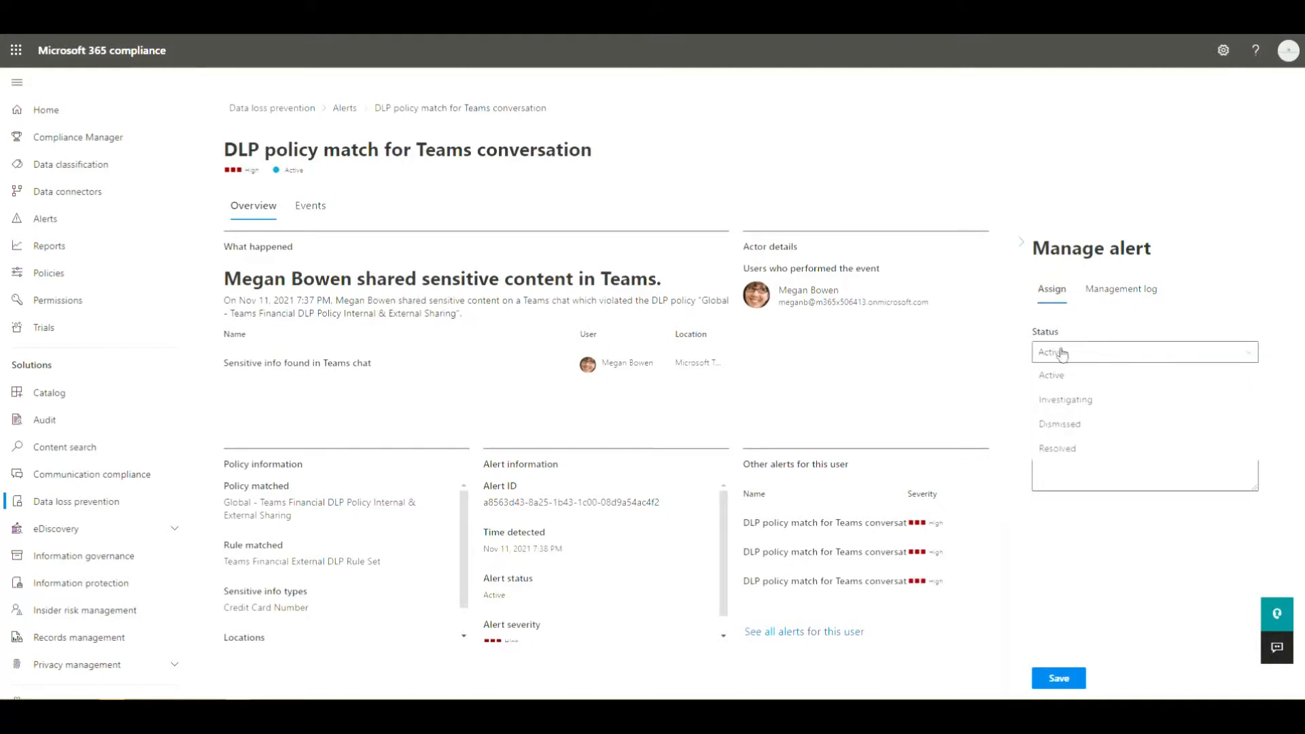
click(1095, 402)
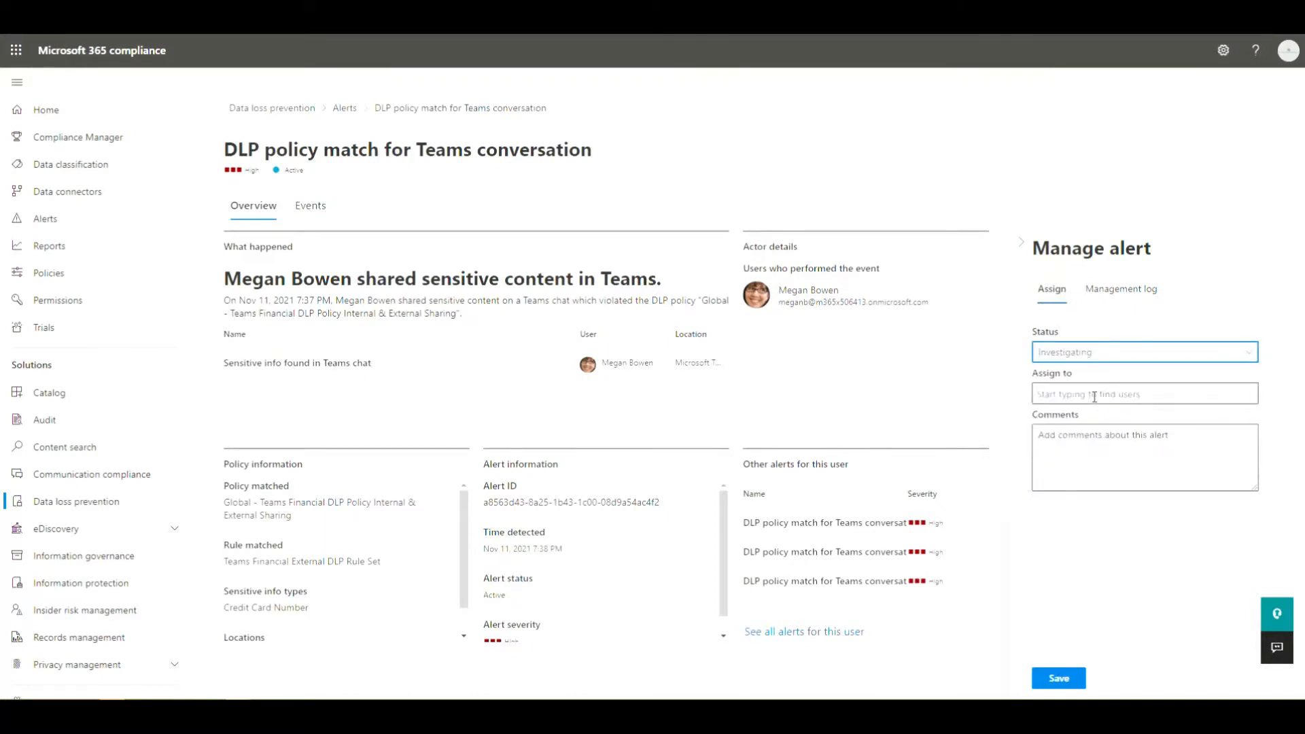
click(1095, 397)
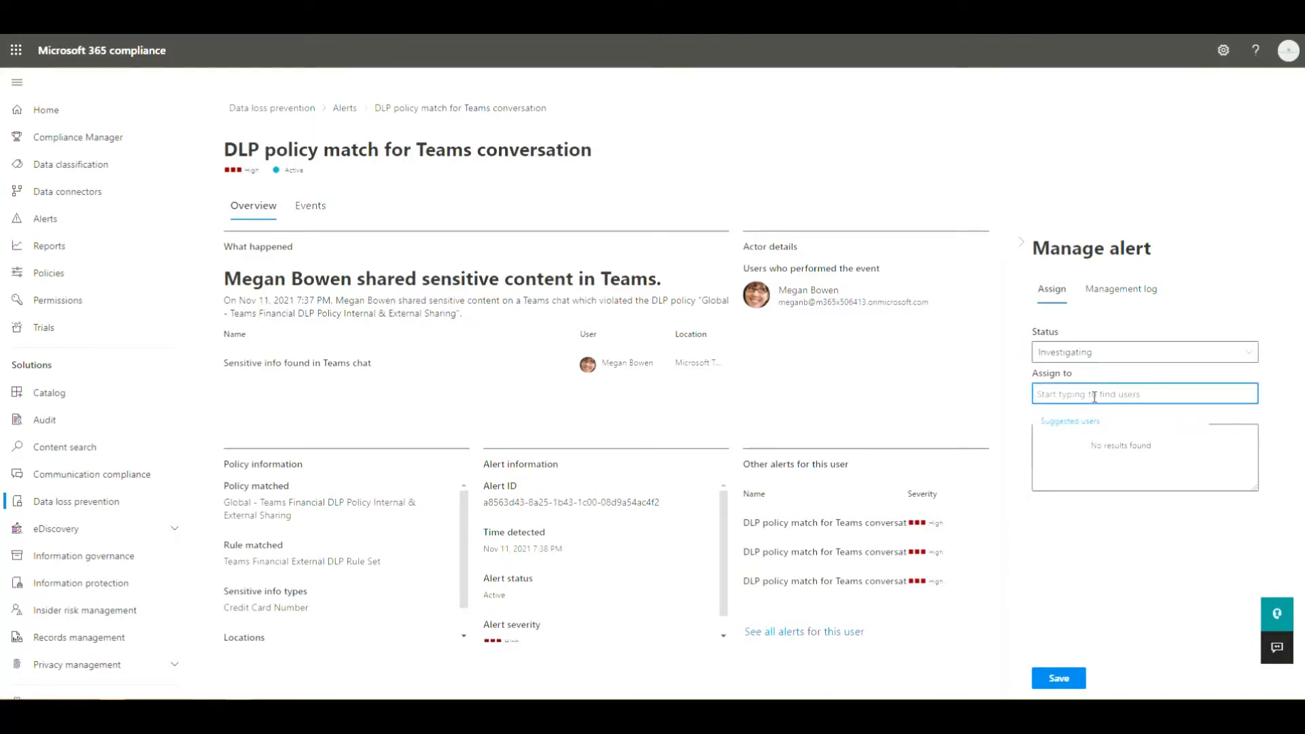
text(mod)
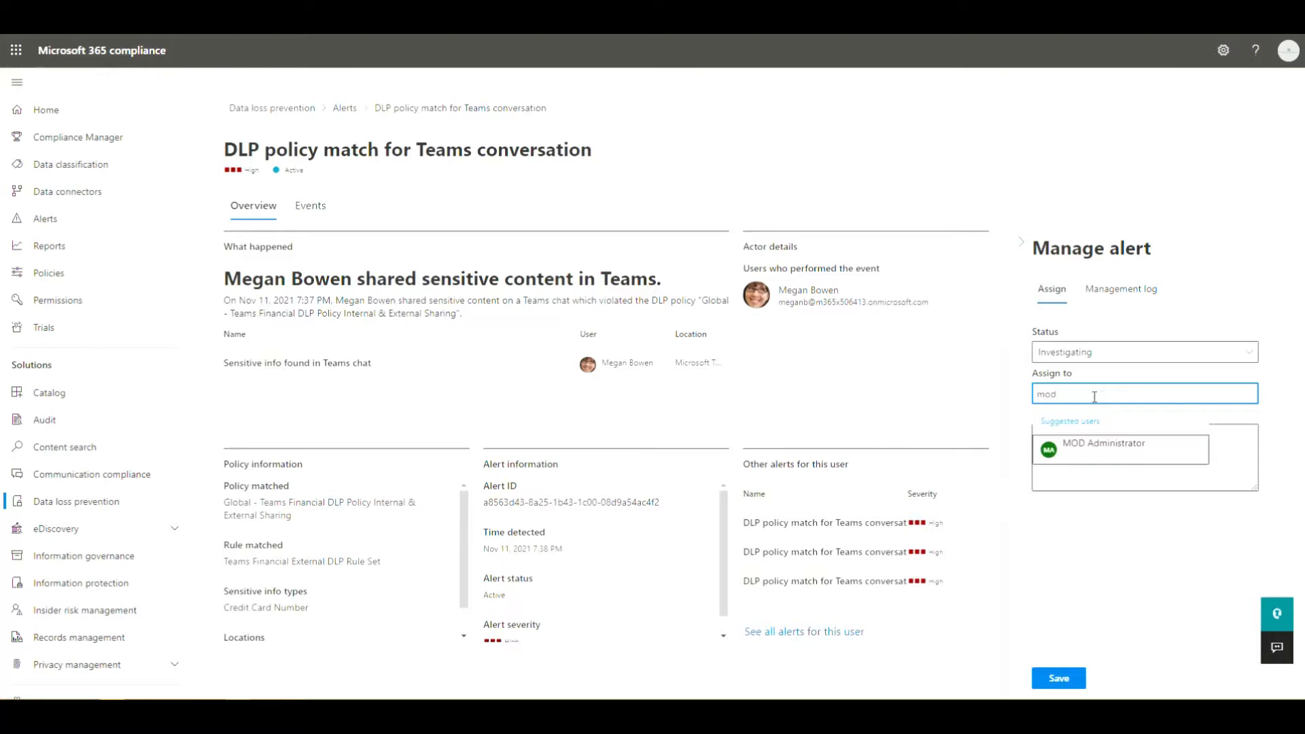
click(1098, 450)
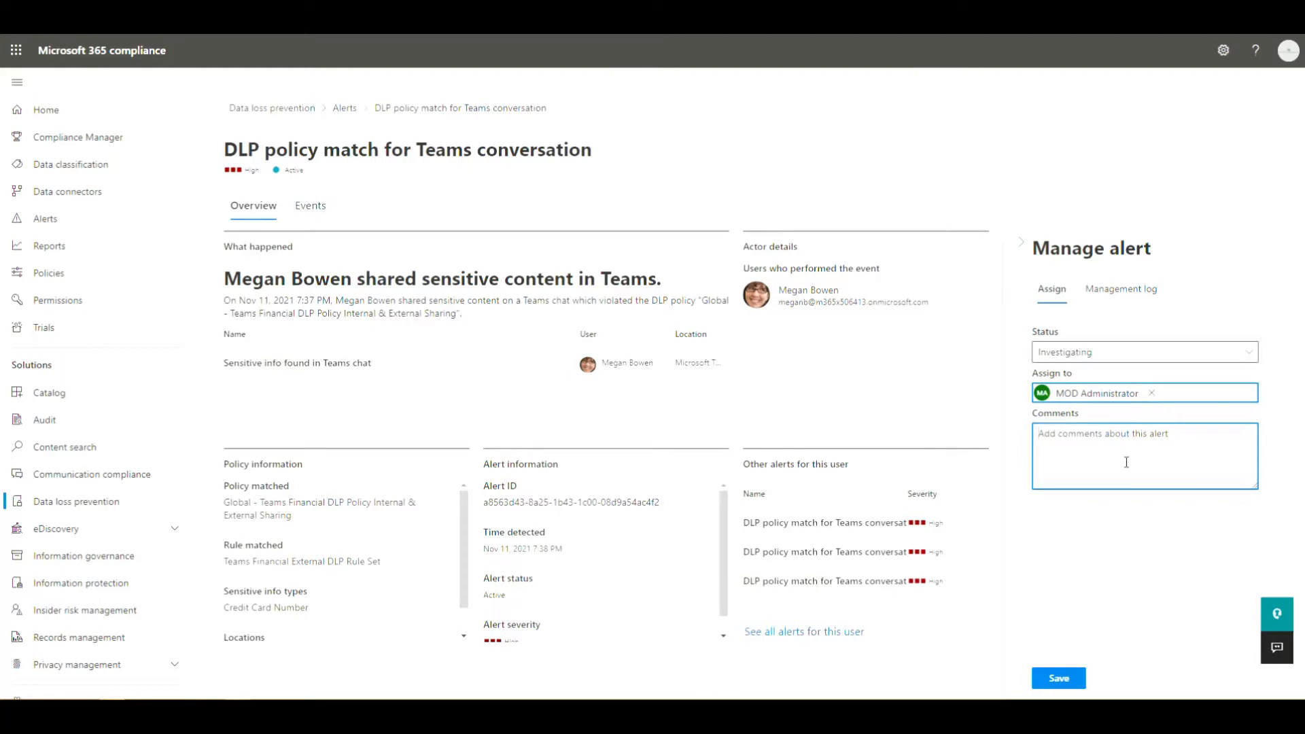
text(Megan is up to her old tricks!!)
click(1059, 679)
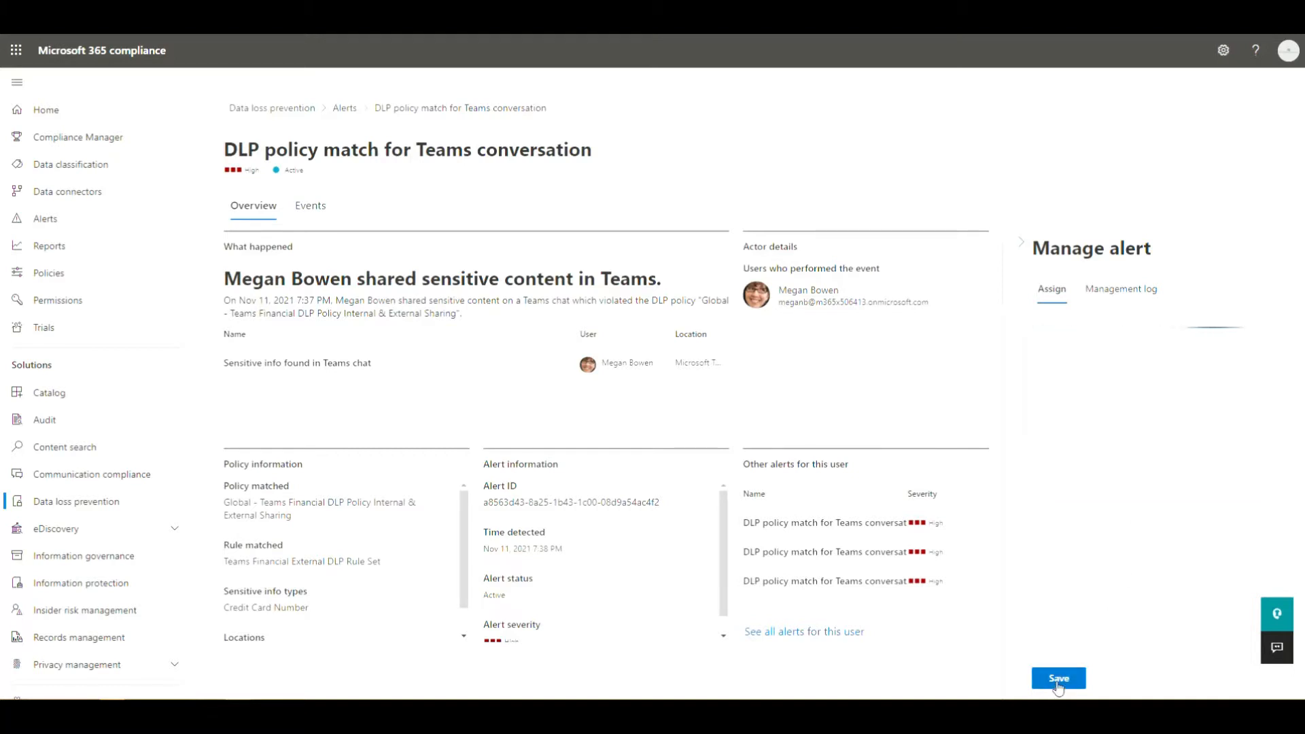
Examine the alert's event, including its sensitive info types, metadata and event details.
click(324, 208)
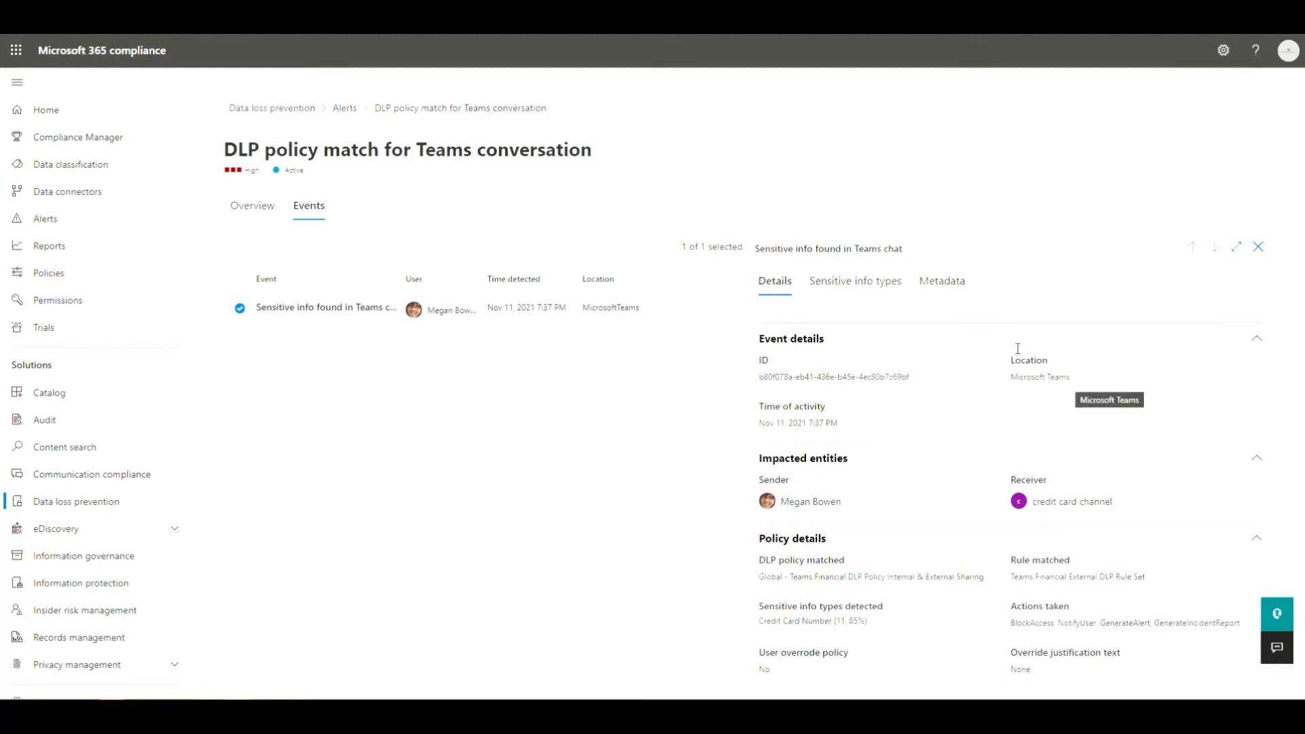
click(864, 286)
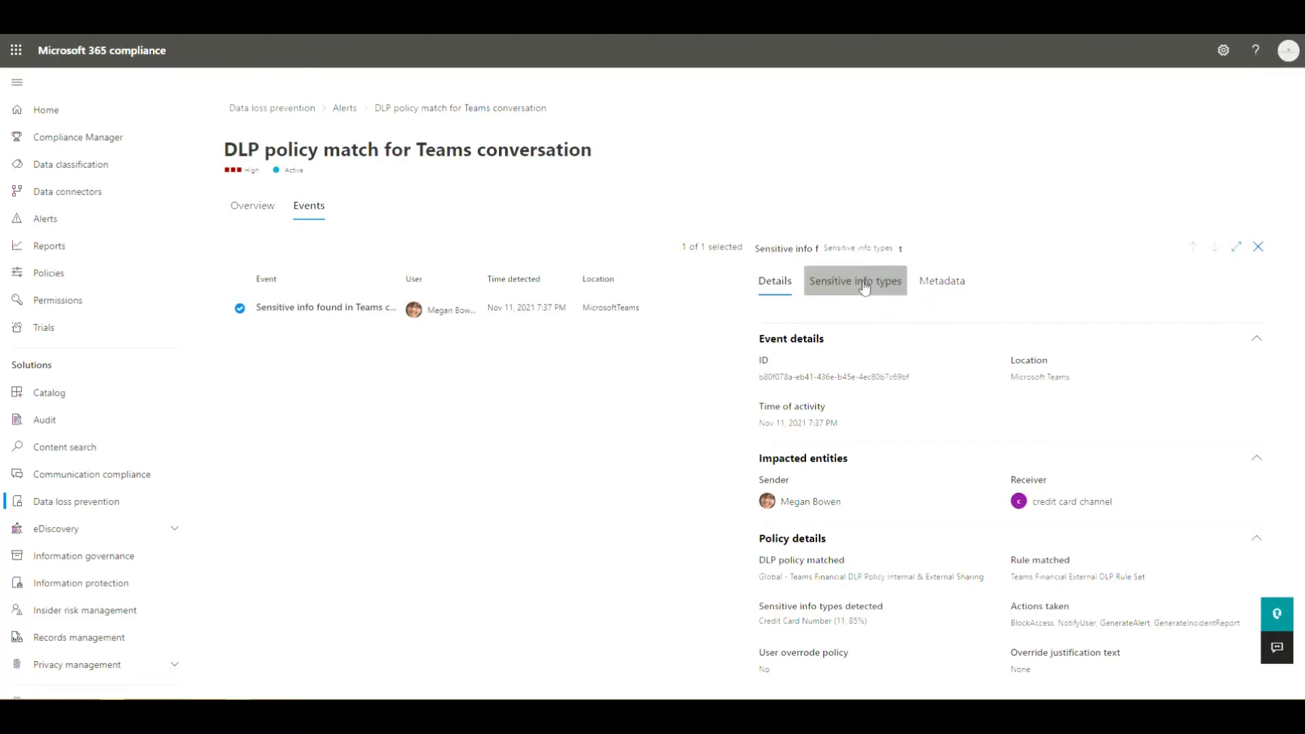
scroll(900, 367, down, 3)
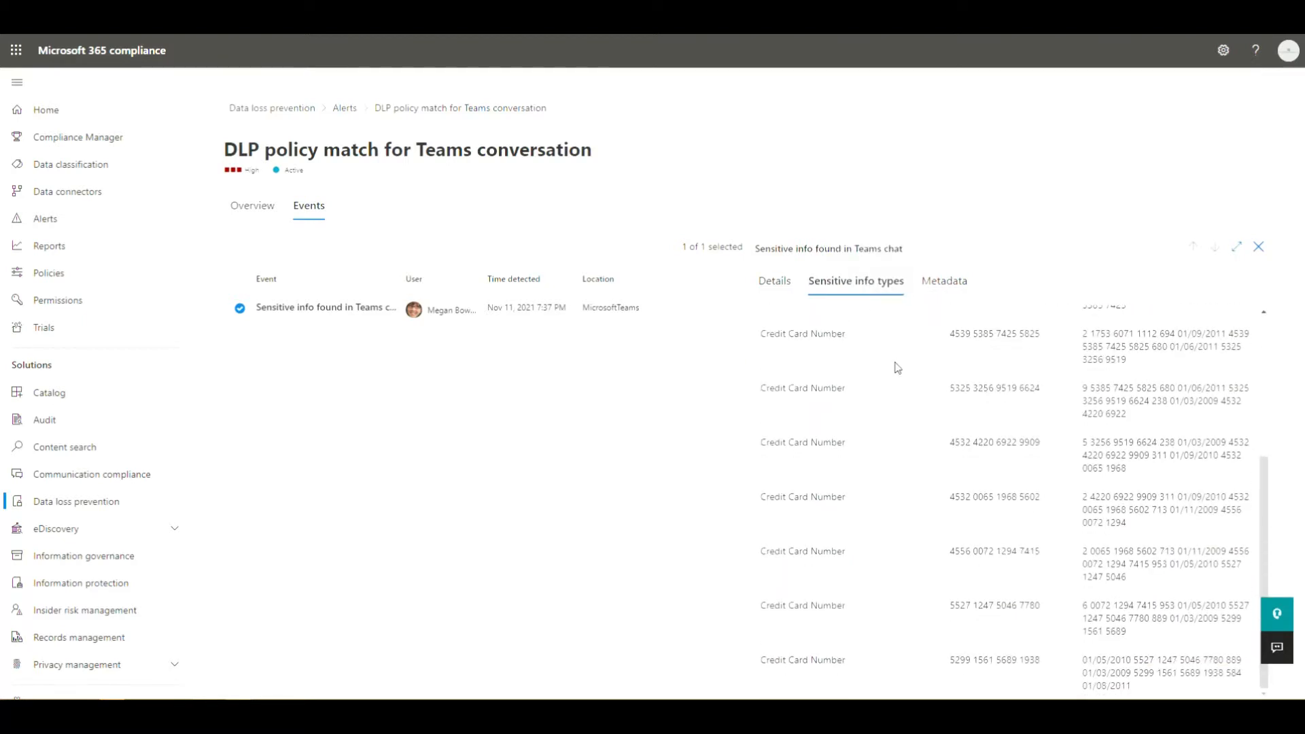
scroll(898, 368, up, 3)
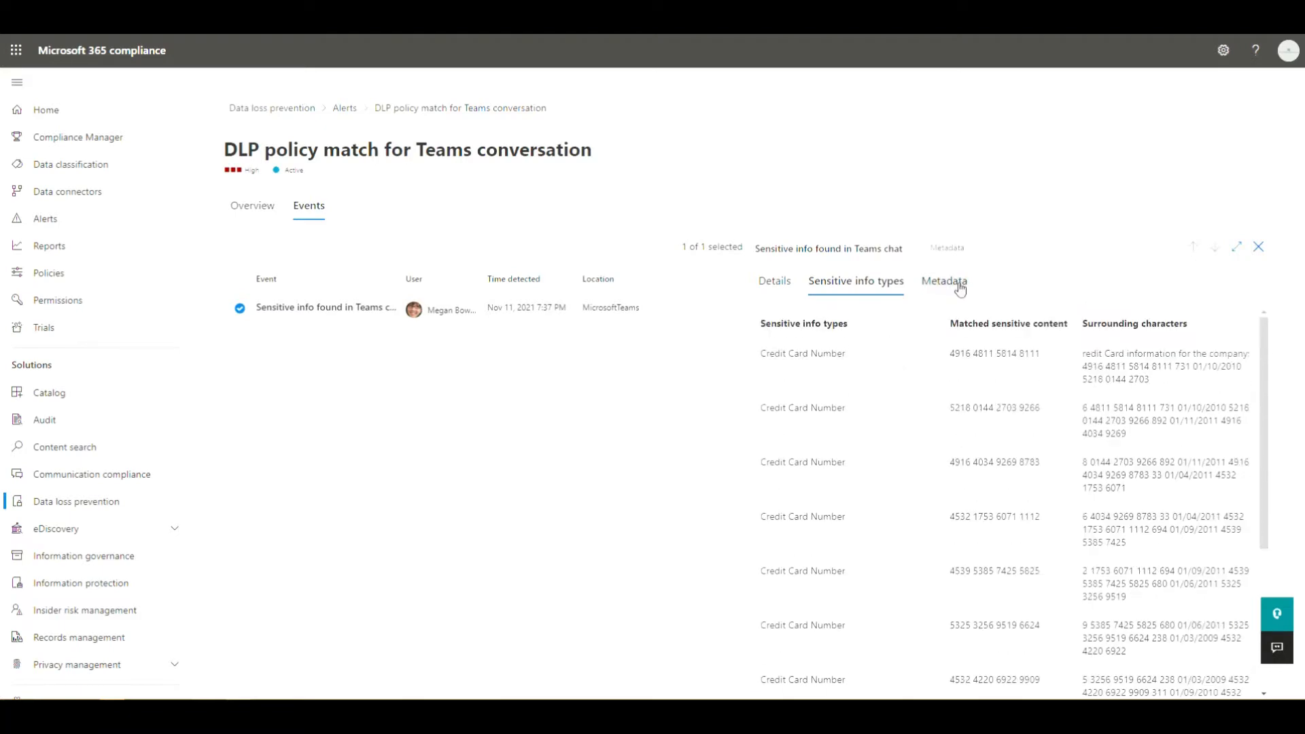
click(959, 289)
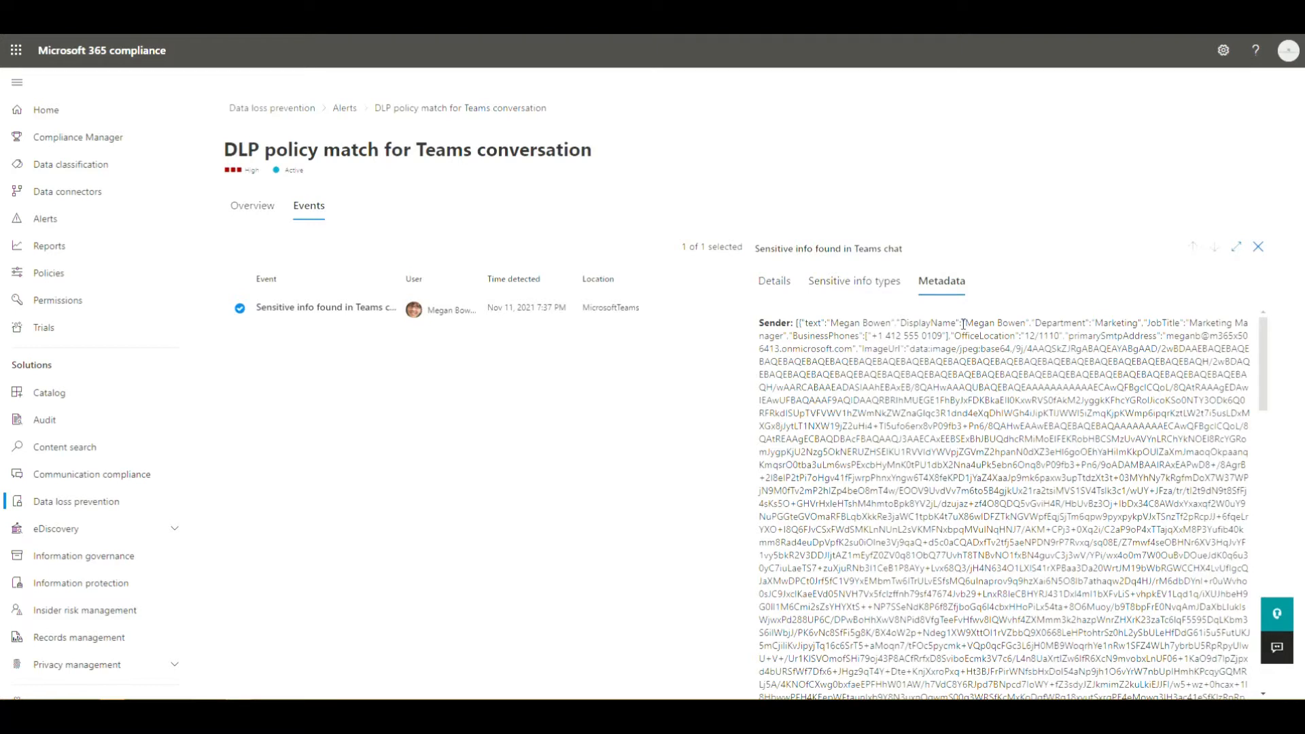
click(775, 281)
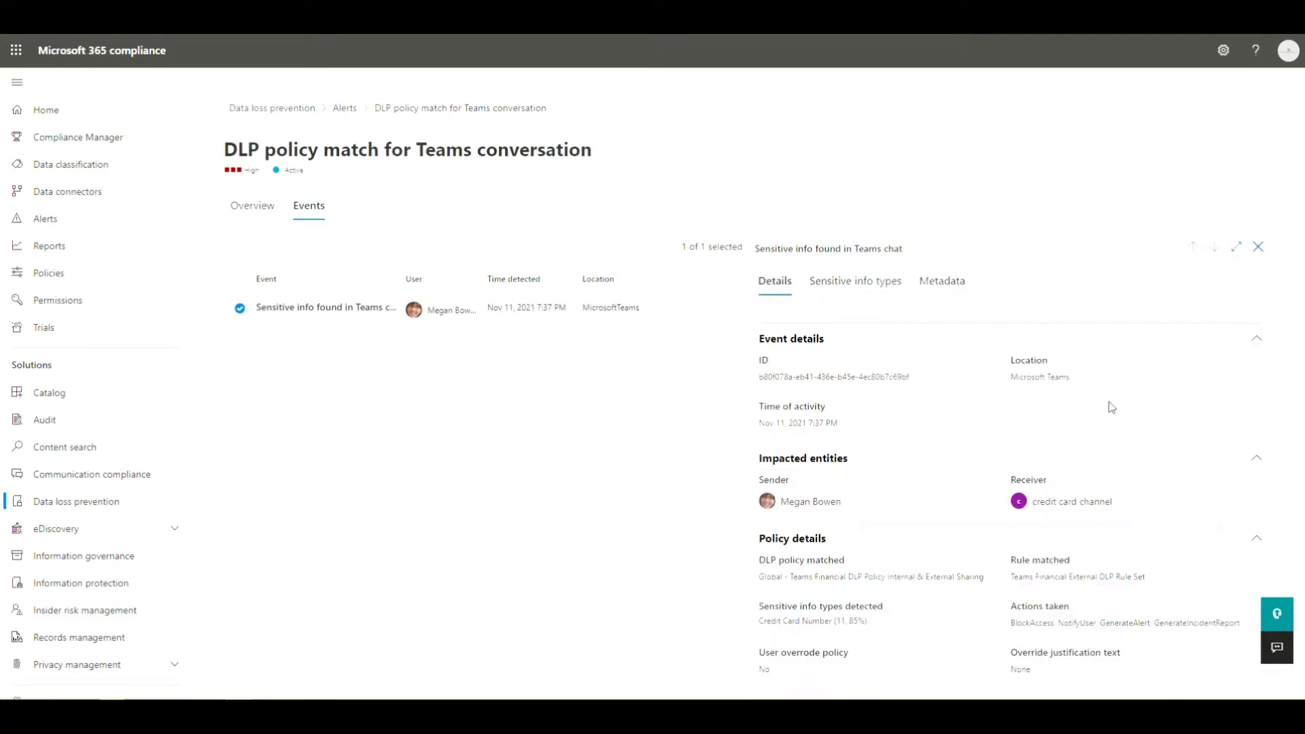